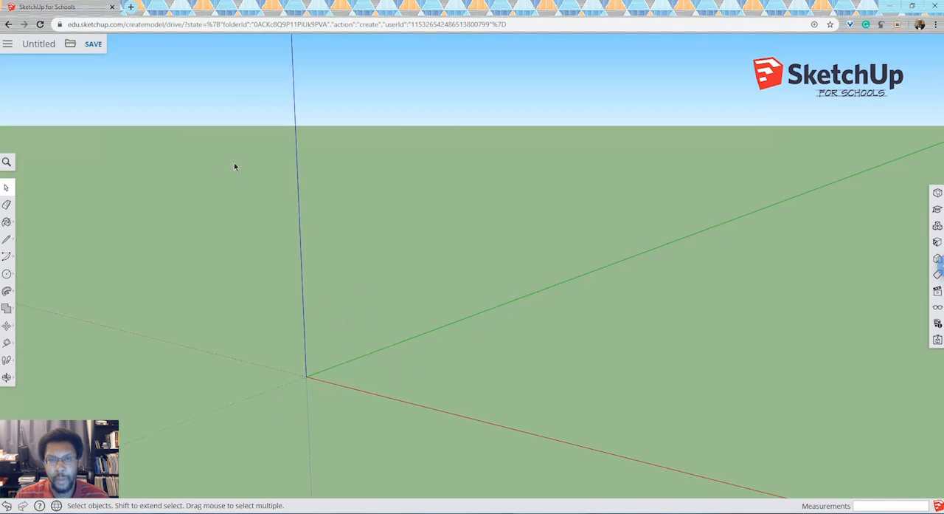
Step: In the front view, draw a right triangle from the origin, about 1512 mm up the blue axis and 876 mm along the red axis
left_click(938, 291)
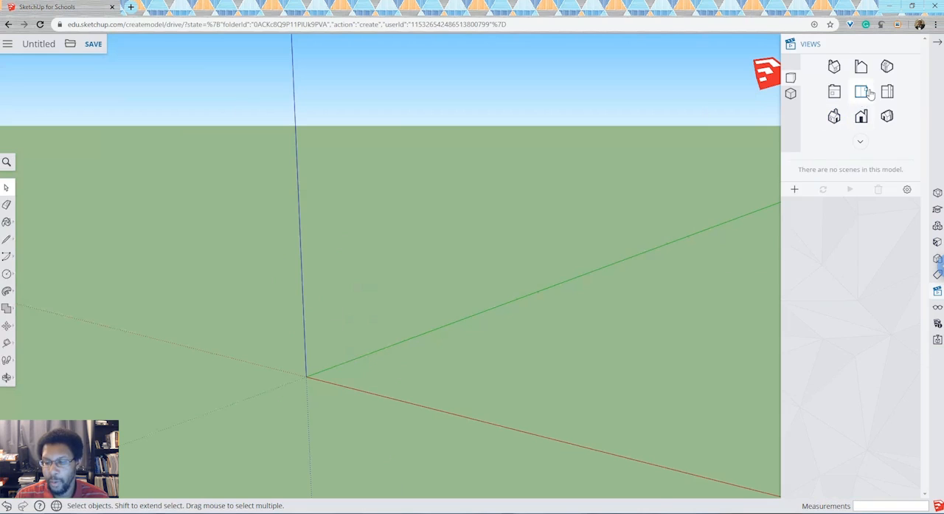
left_click(861, 118)
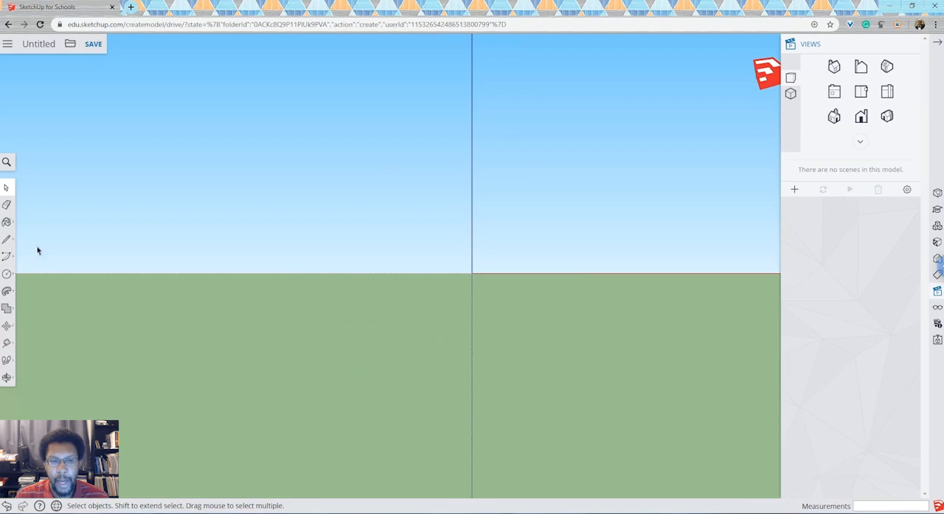
left_click(6, 242)
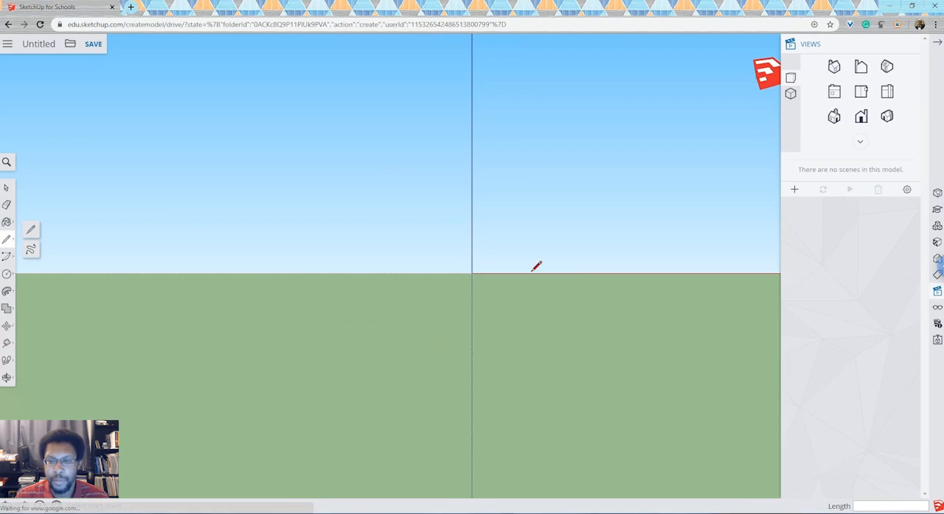
left_click(472, 273)
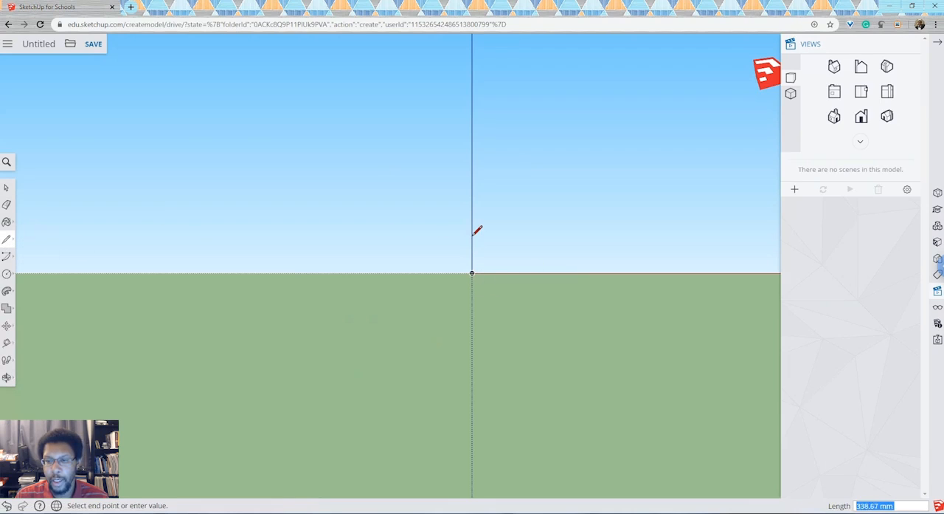
left_click(481, 134)
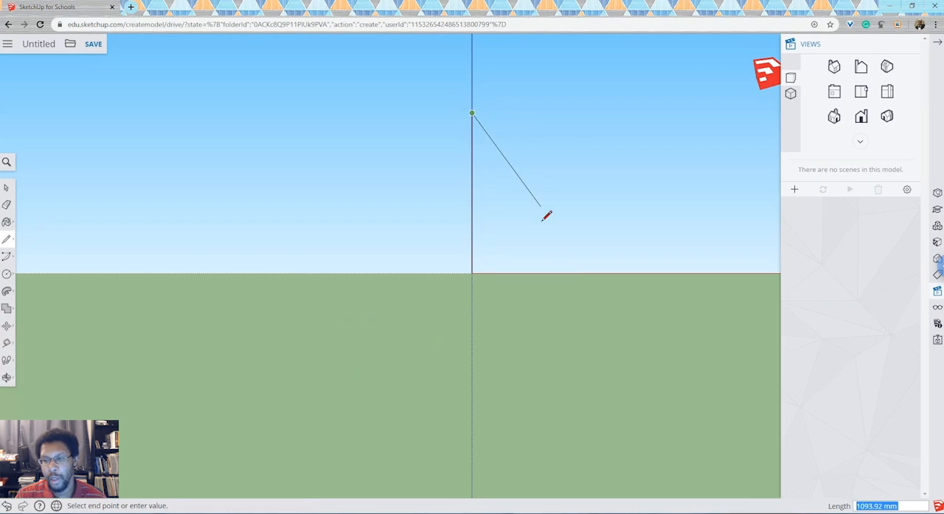
left_click(566, 284)
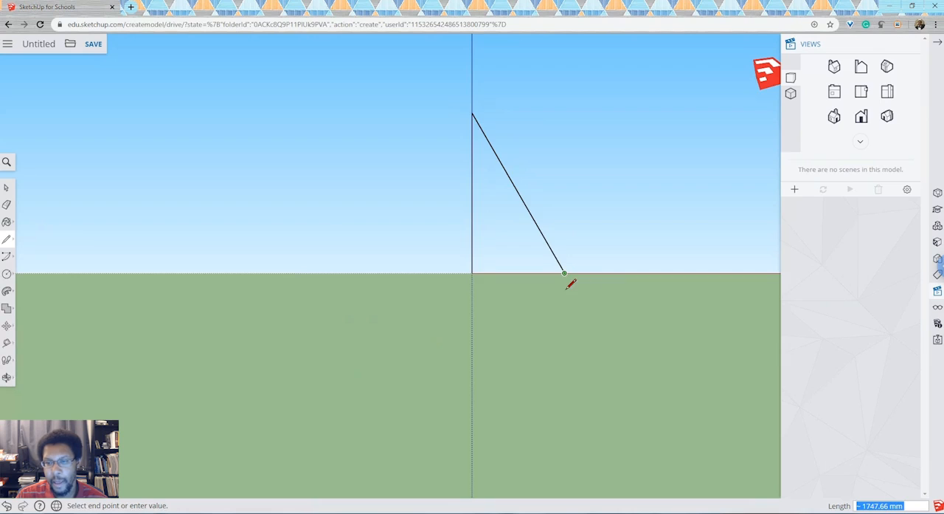
left_click(473, 275)
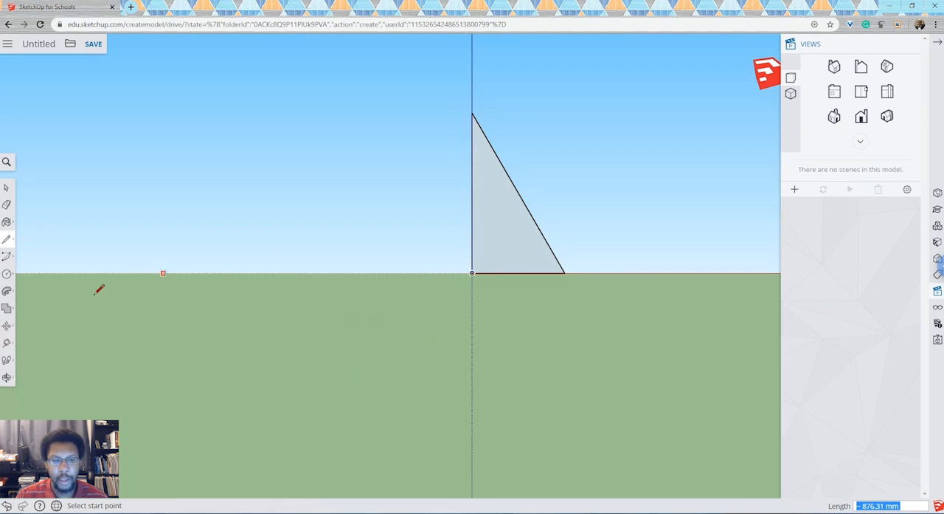
Step: Place a protractor guide at the triangle's apex, from the vertical edge to the sloped edge, at about 30.1 degrees
left_click(8, 344)
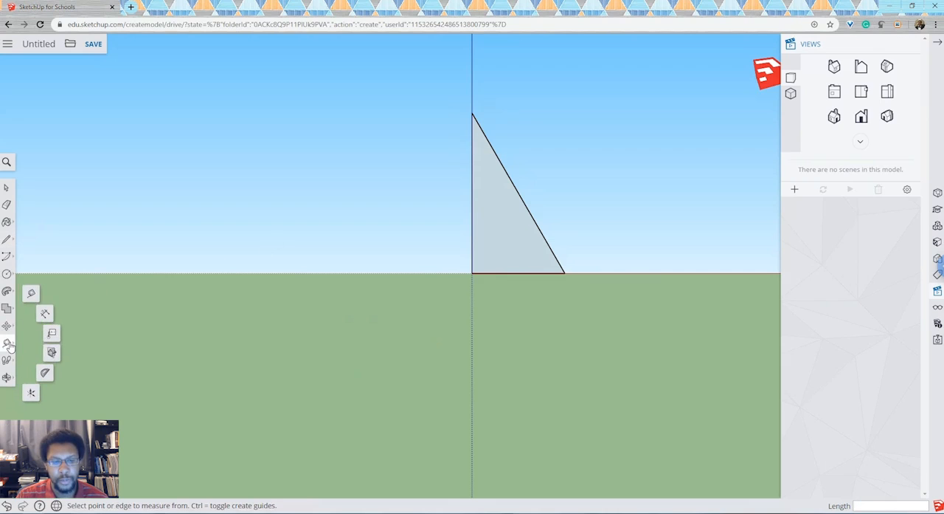
left_click(46, 373)
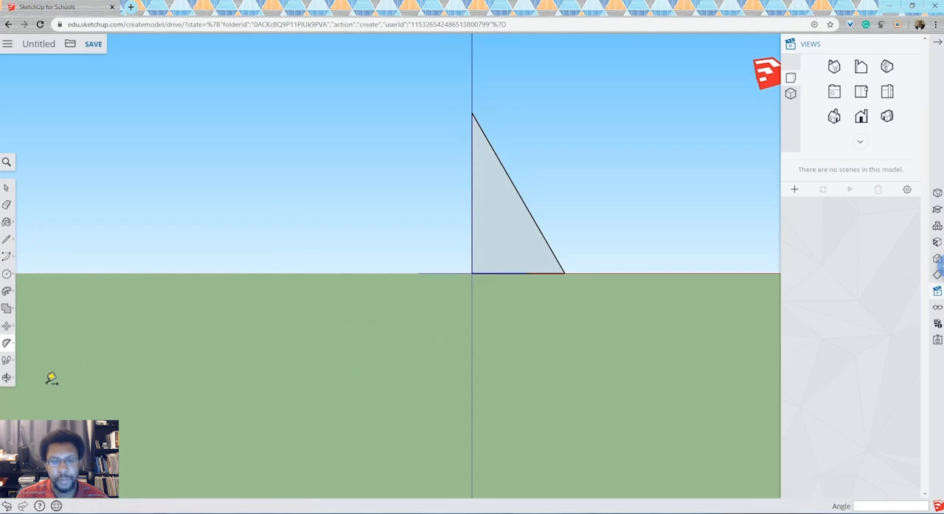
left_click(472, 114)
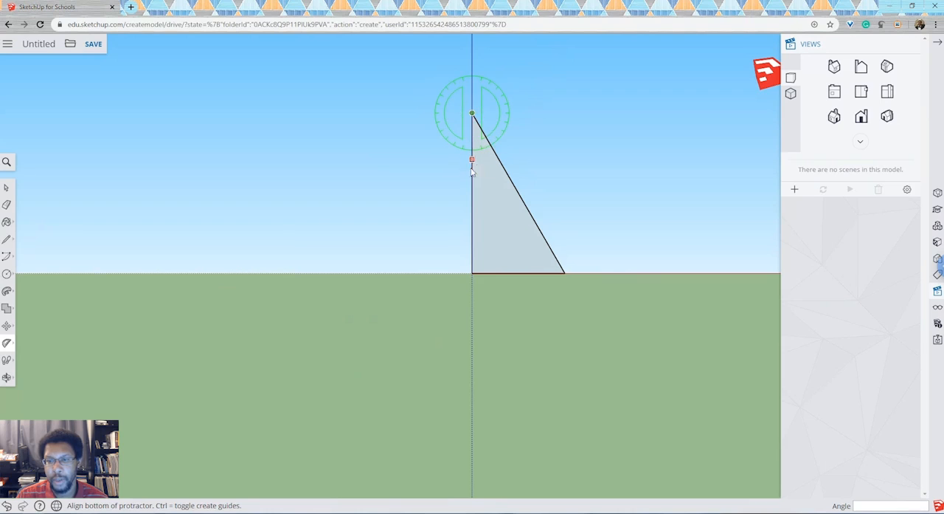
left_click(473, 273)
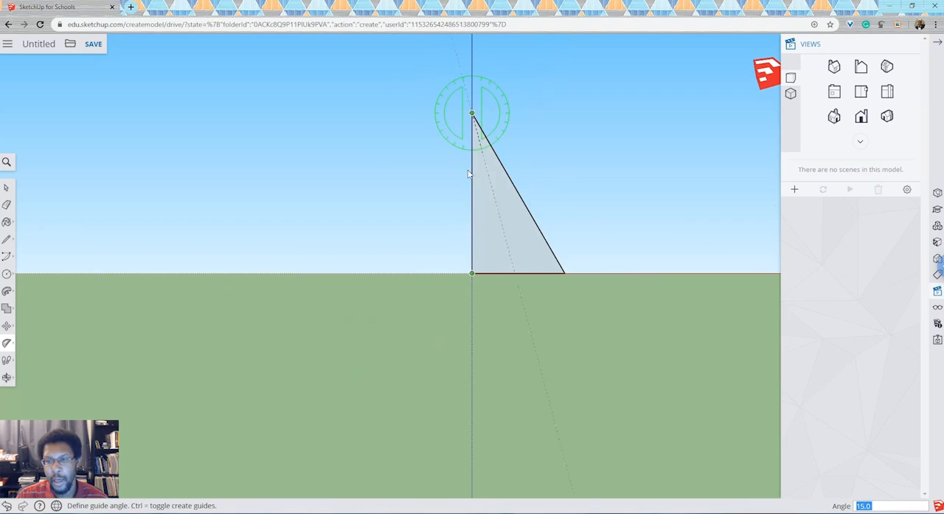
left_click(506, 182)
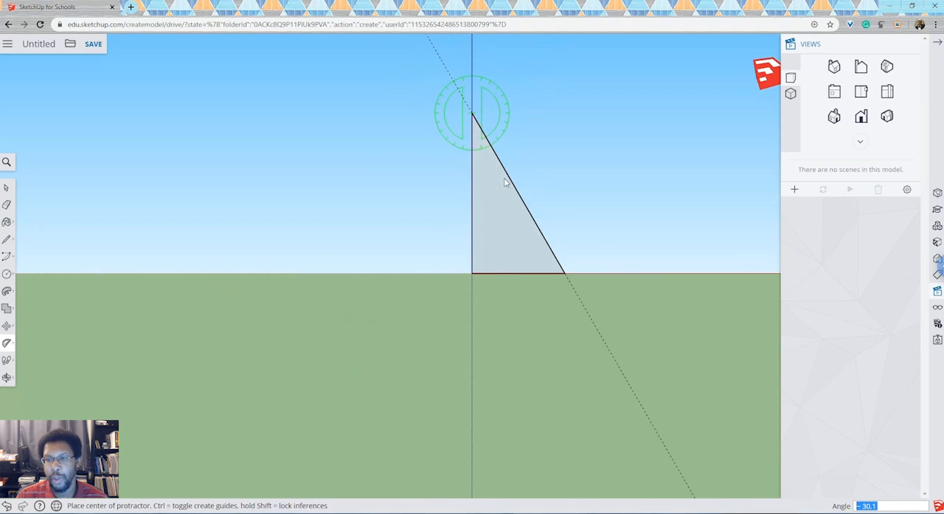
Step: Add a mirrored protractor guide from the apex on the other side of the vertical edge at 30.1 degrees
left_click(473, 113)
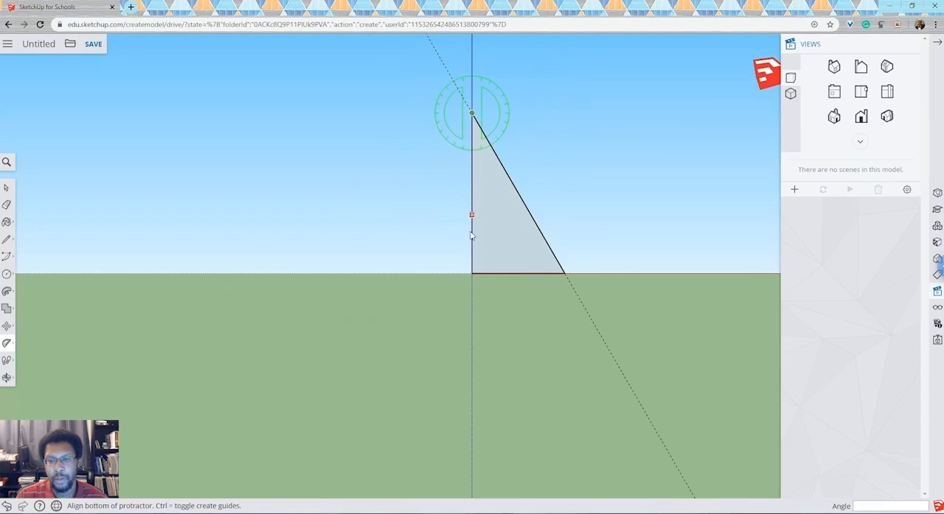
left_click(473, 273)
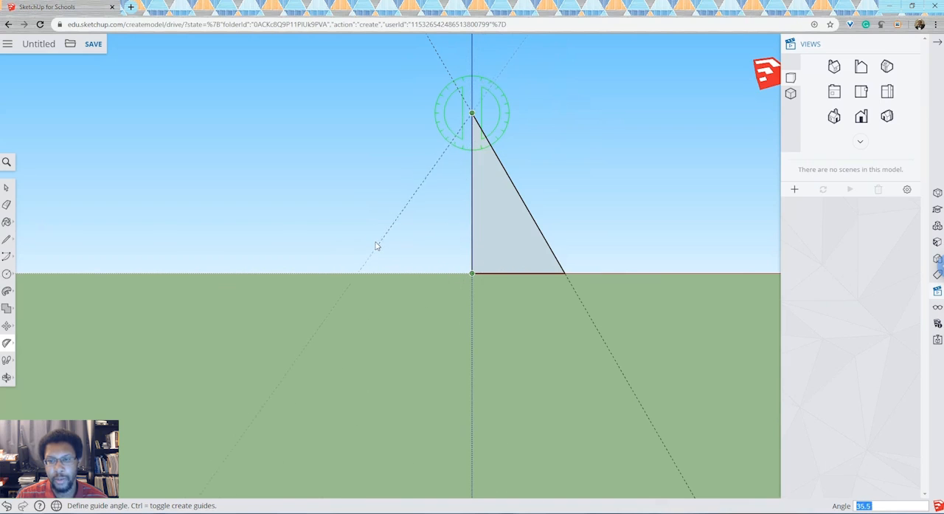
type("30")
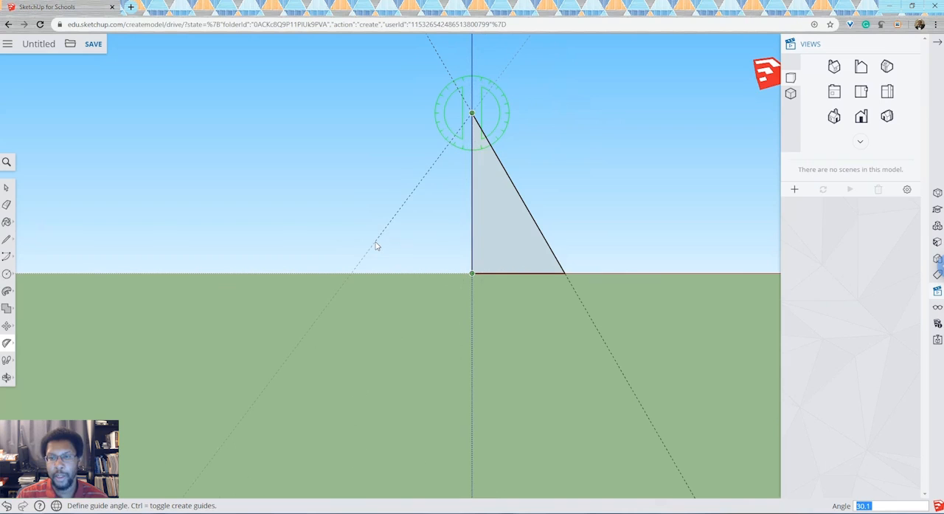
key("Return")
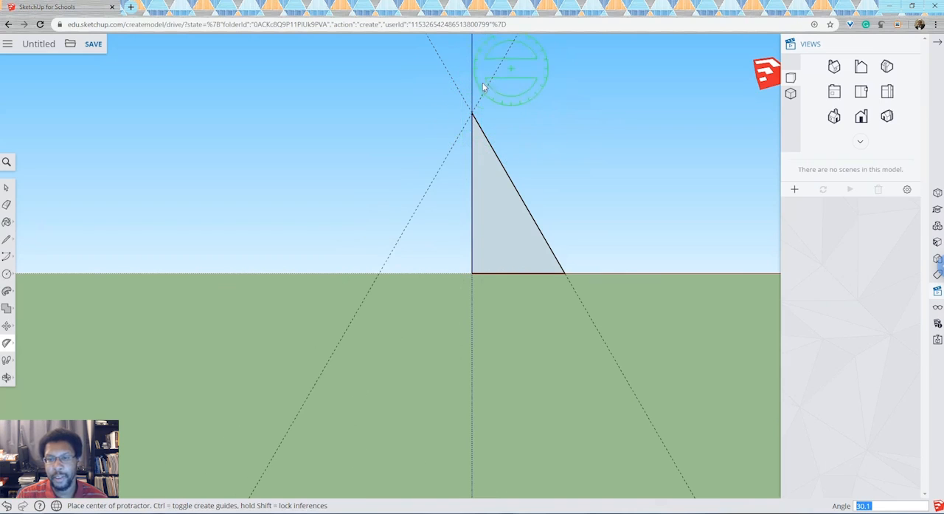
Step: Draw the mirrored half of the triangle along the new guide to the red axis and back to the origin
left_click(6, 238)
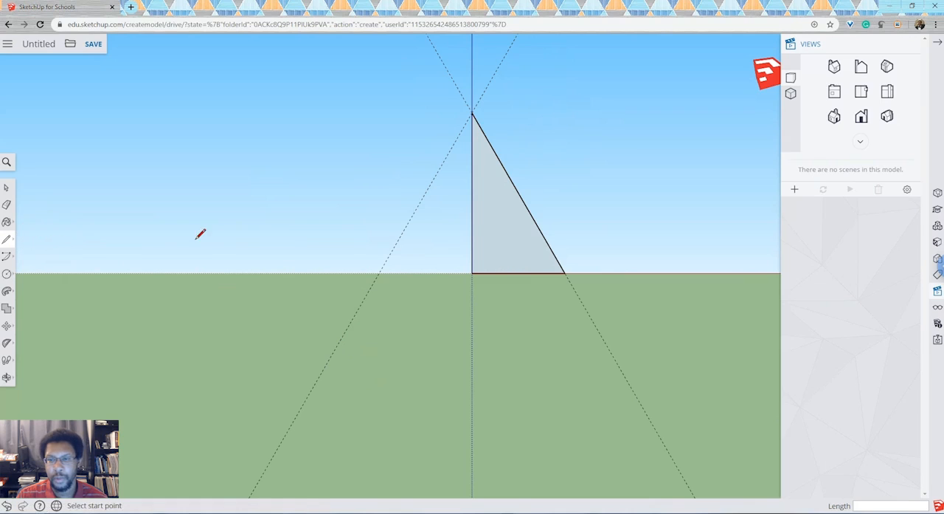
left_click(473, 116)
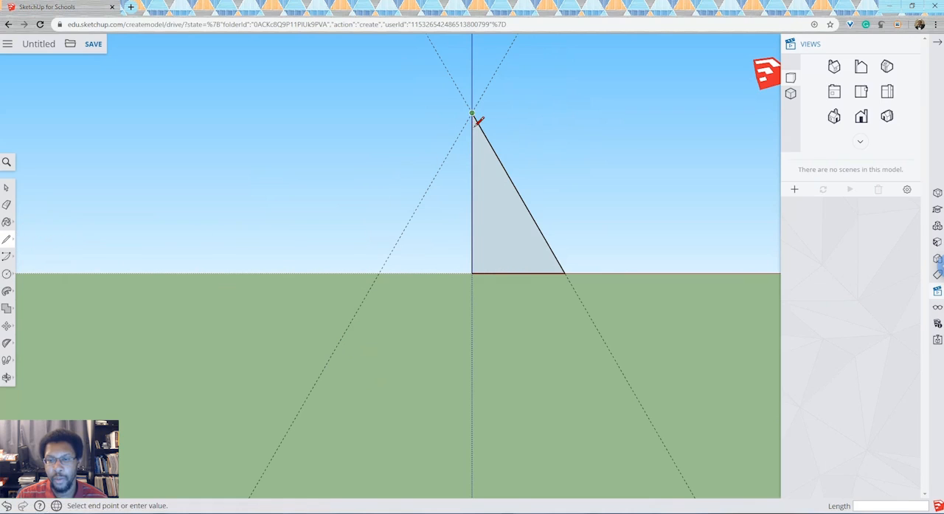
left_click(379, 273)
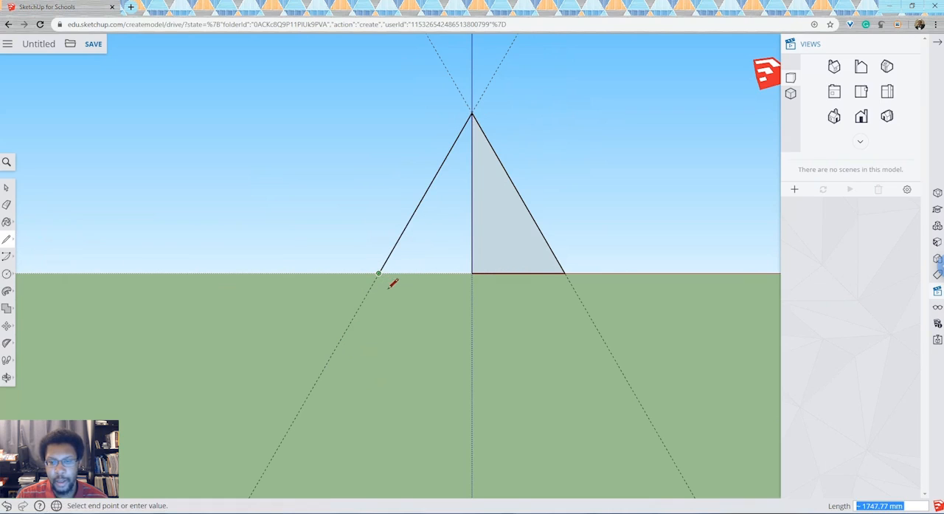
left_click(472, 273)
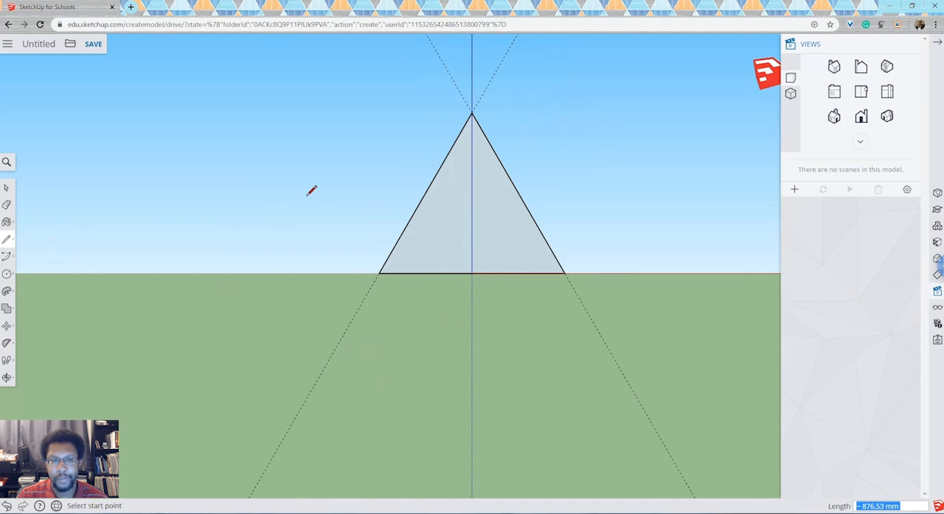
Step: Delete the two dashed guides and the vertical centre edge dividing the triangle
left_click(6, 187)
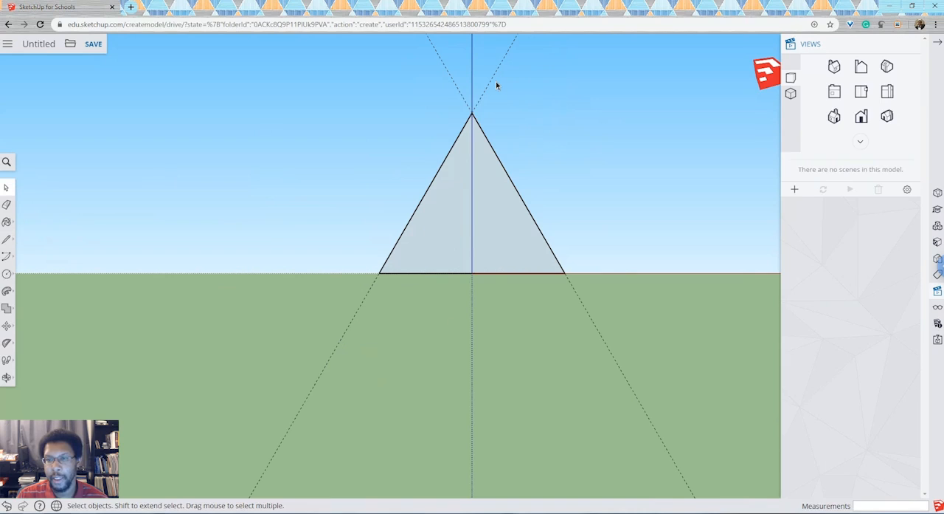
key("Delete")
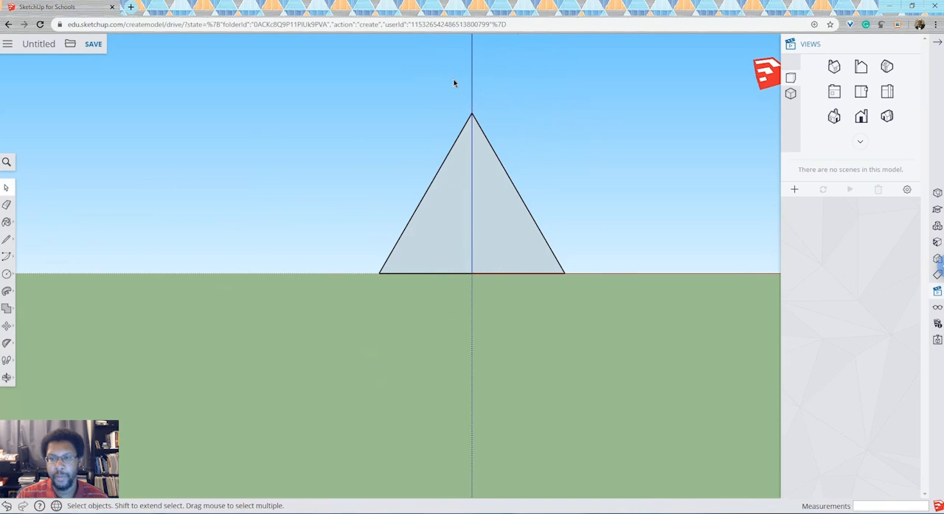
left_click(475, 225)
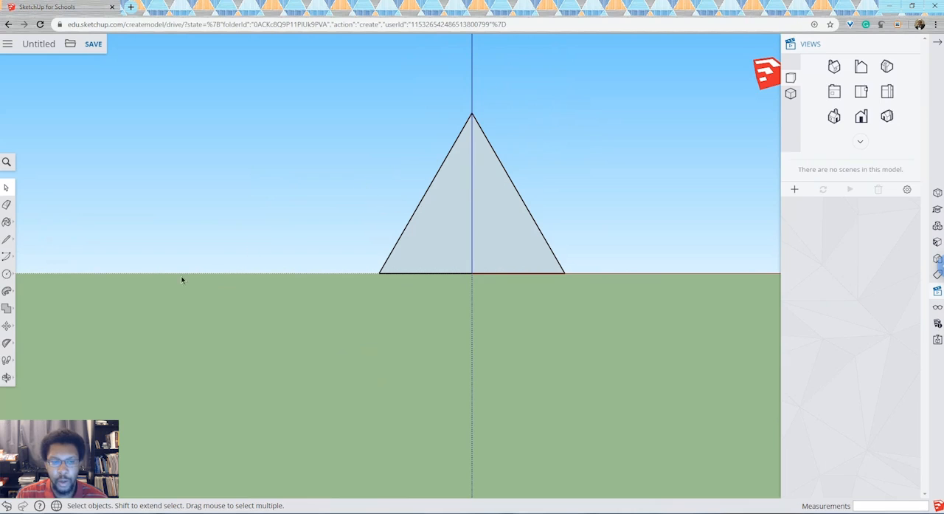
left_click(7, 377)
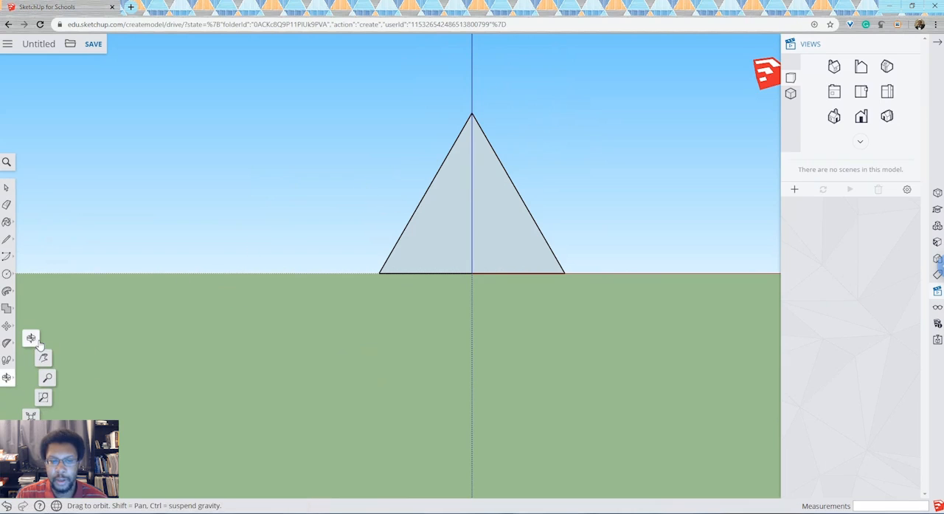
left_click_drag(434, 260, 719, 382)
left_click_drag(384, 302, 428, 334)
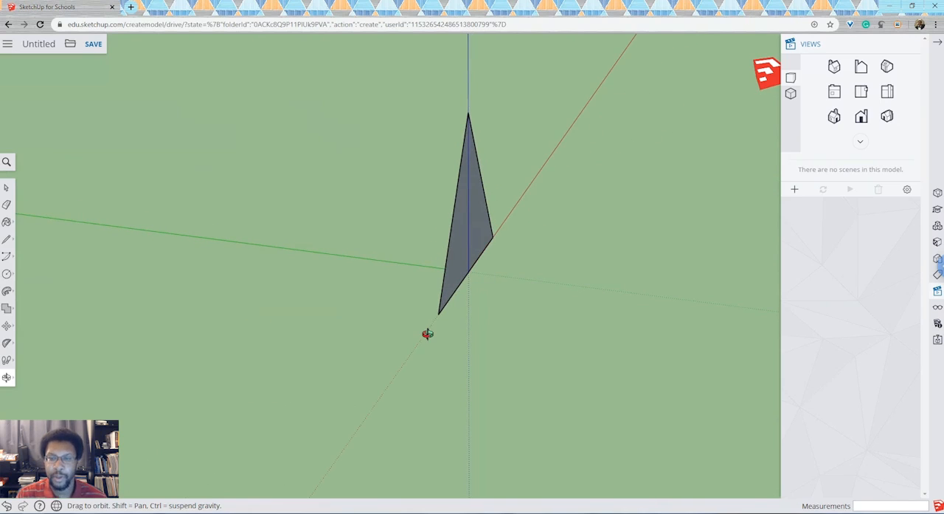
left_click_drag(434, 255, 612, 288)
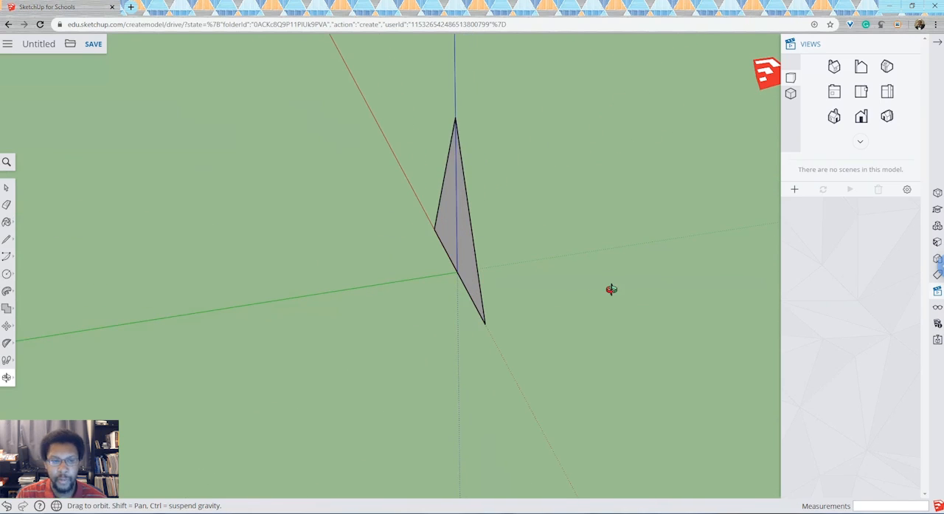
left_click(7, 290)
left_click(31, 276)
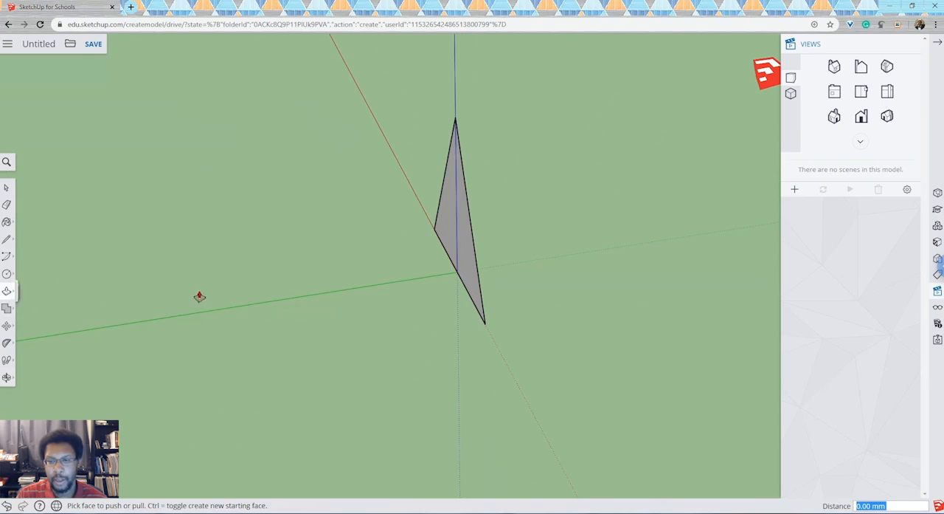
left_click(476, 229)
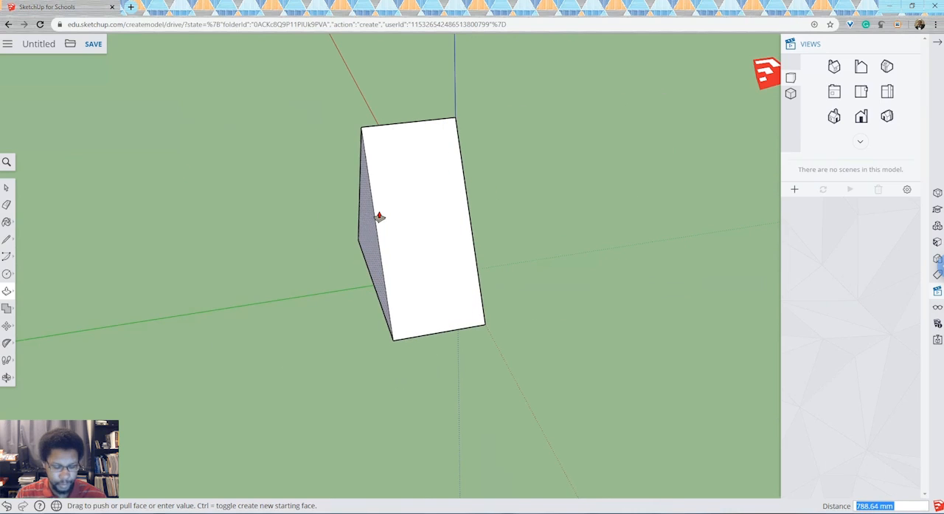
key("Escape")
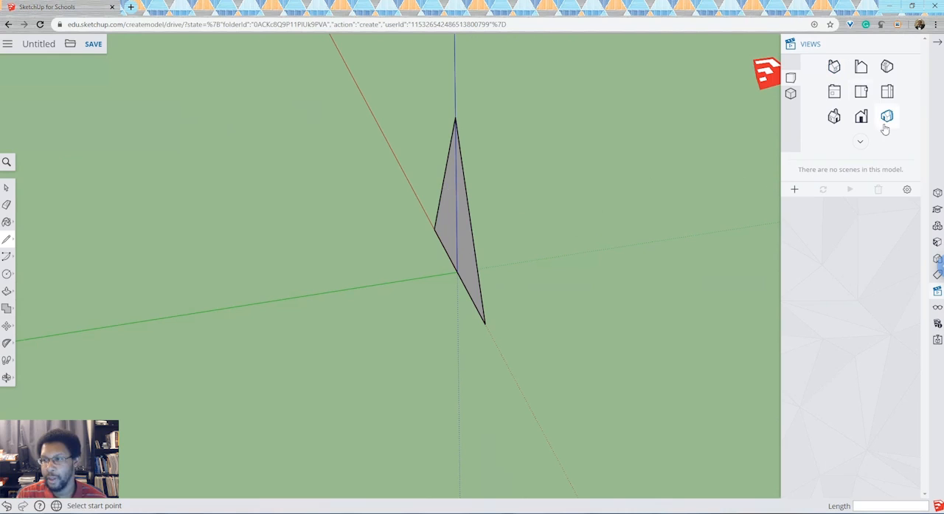
Step: In the left view, place a protractor guide at the triangle's apex, 30.1 degrees from the vertical toward the green axis
left_click(862, 116)
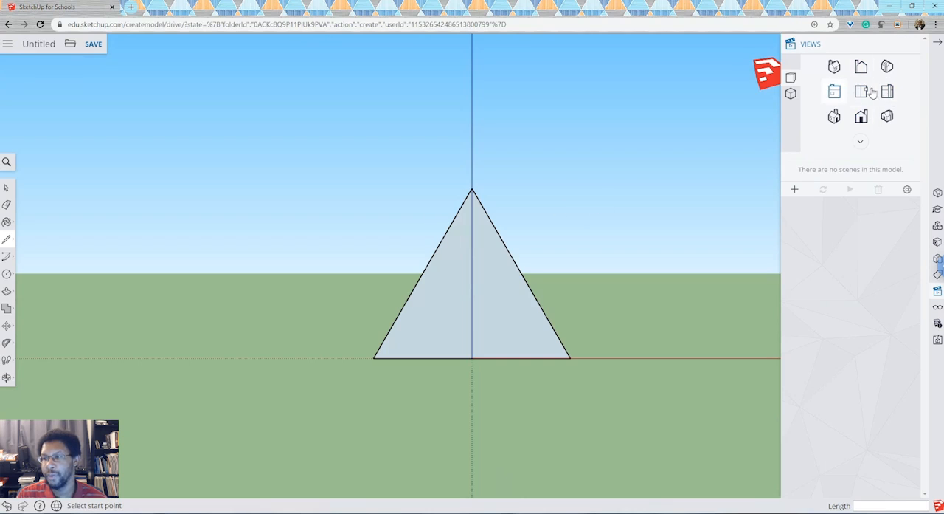
left_click(835, 91)
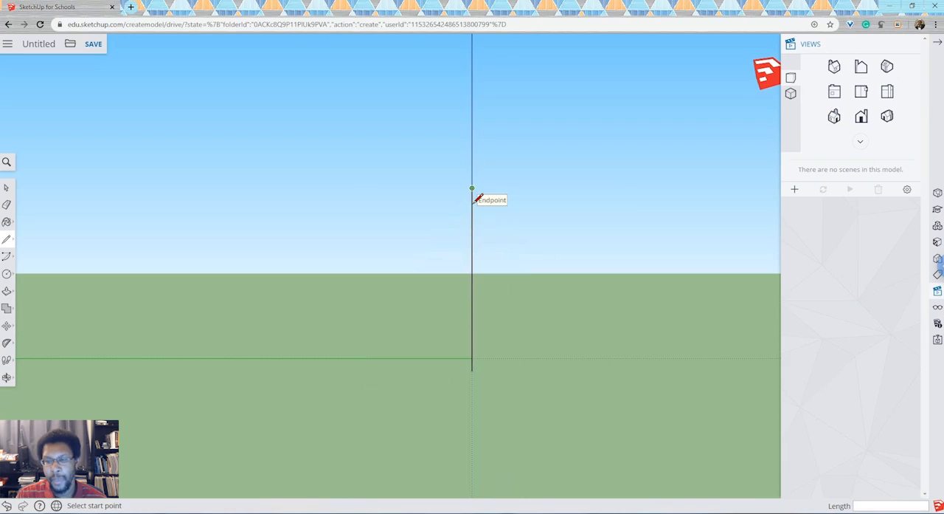
left_click(7, 343)
left_click(45, 373)
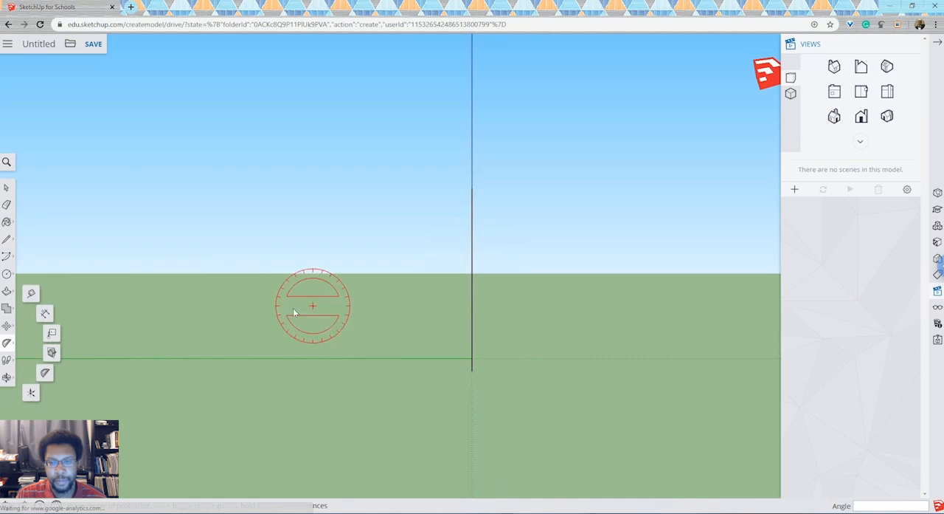
left_click(473, 189)
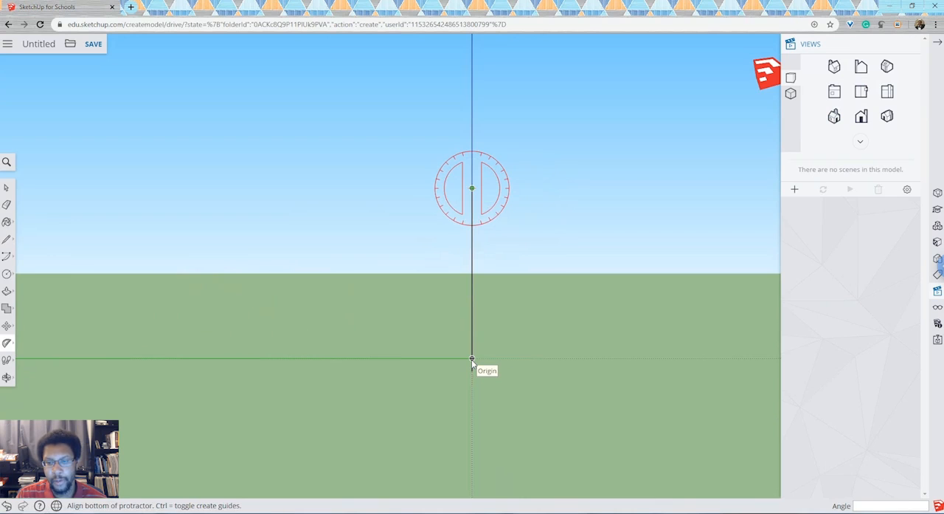
left_click(472, 359)
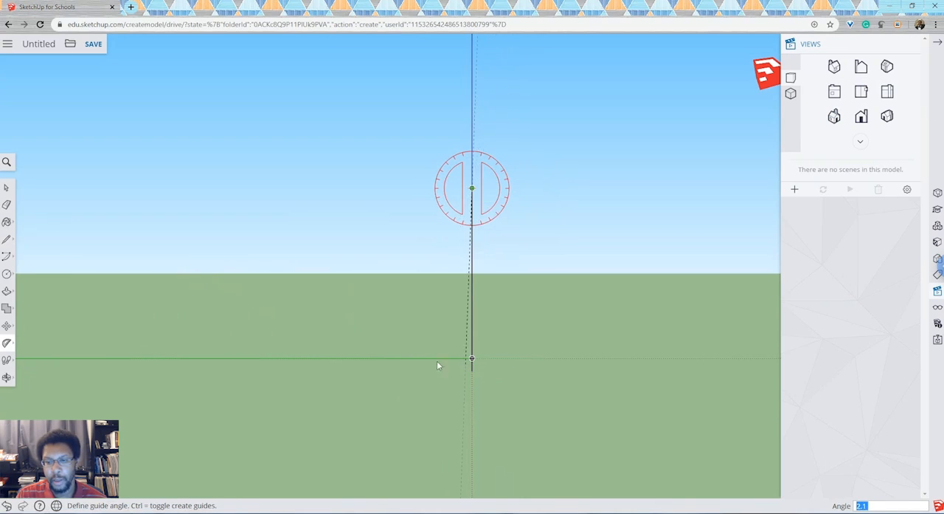
left_click(378, 364)
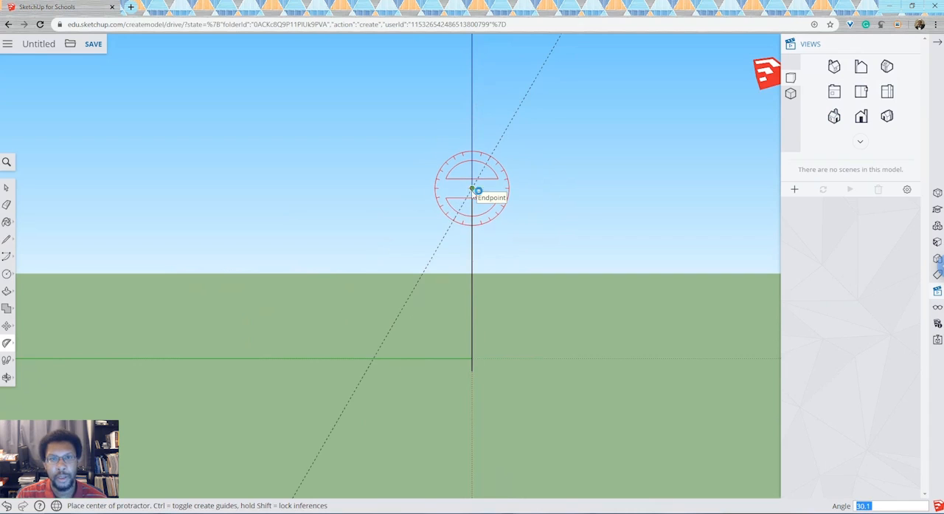
Step: Add a mirrored protractor guide from the triangle's apex on the other side of the vertical, at 30.1 degrees
left_click(475, 253)
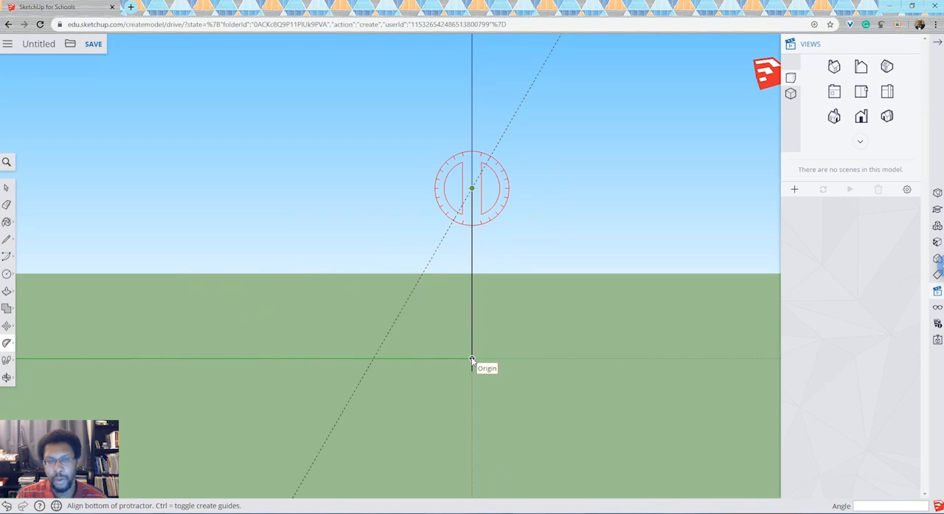
left_click(472, 359)
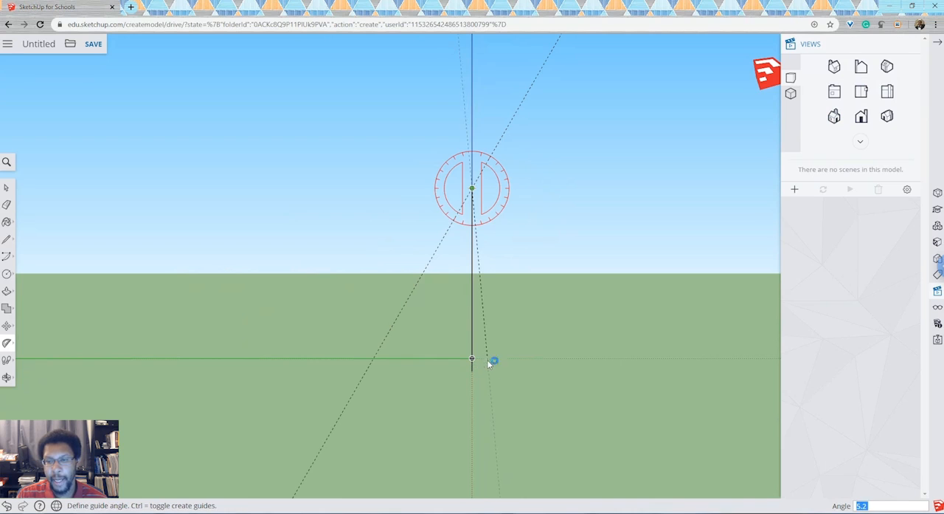
left_click(576, 325)
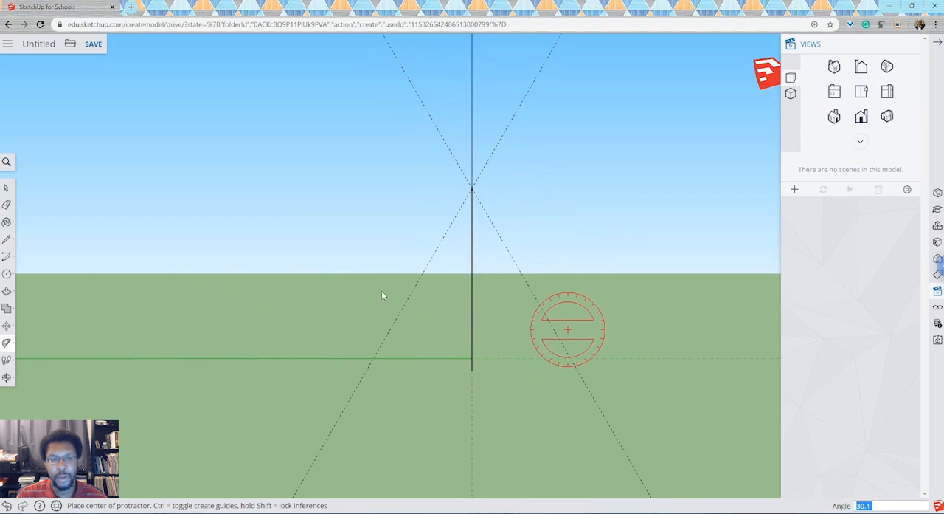
Step: Draw a full triangle from the apex along both guides with its base on the green axis, and delete the two dashed guides
left_click(6, 241)
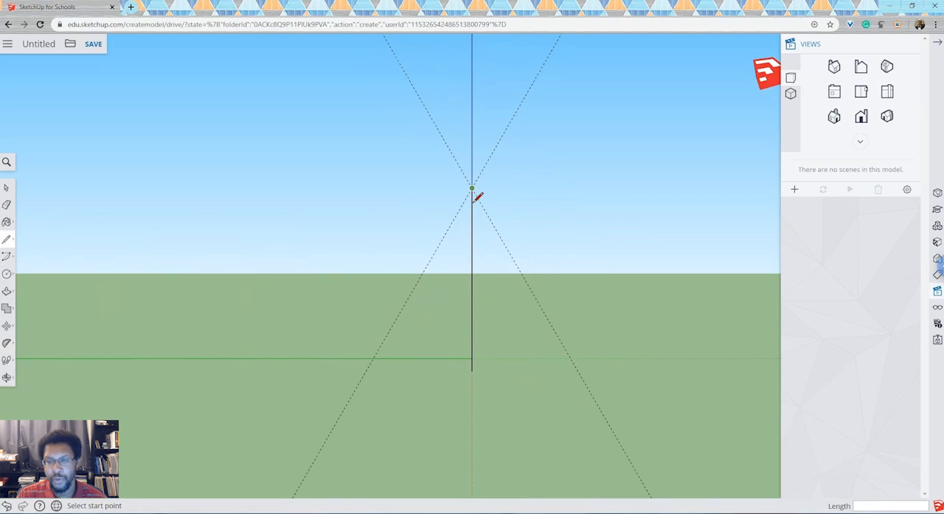
left_click(476, 197)
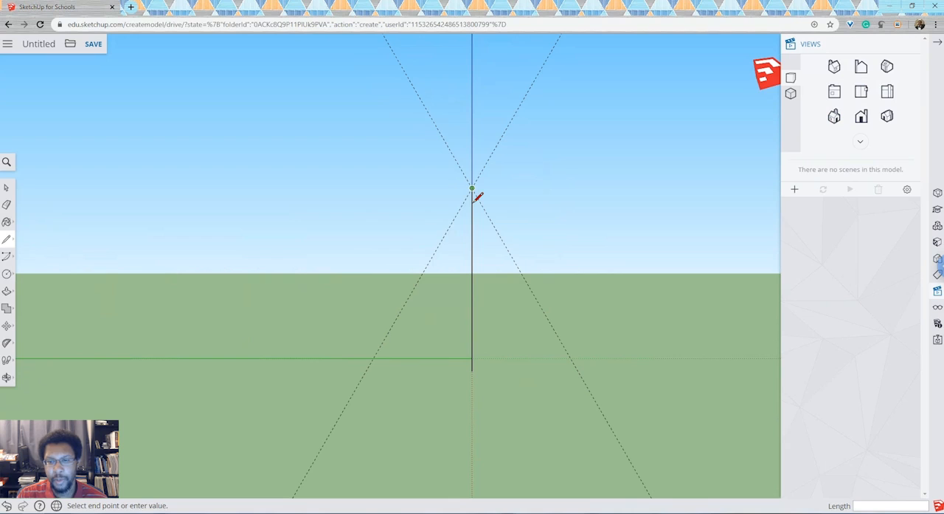
left_click(377, 364)
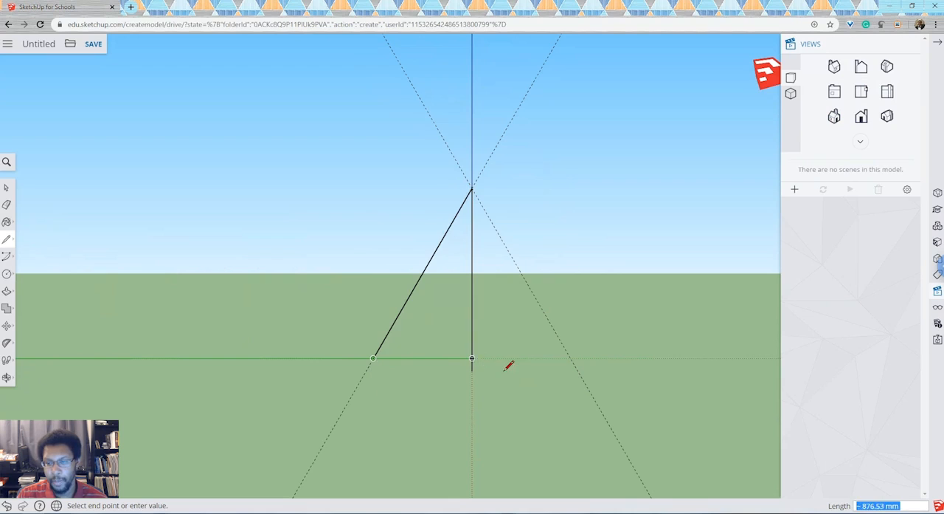
left_click(573, 362)
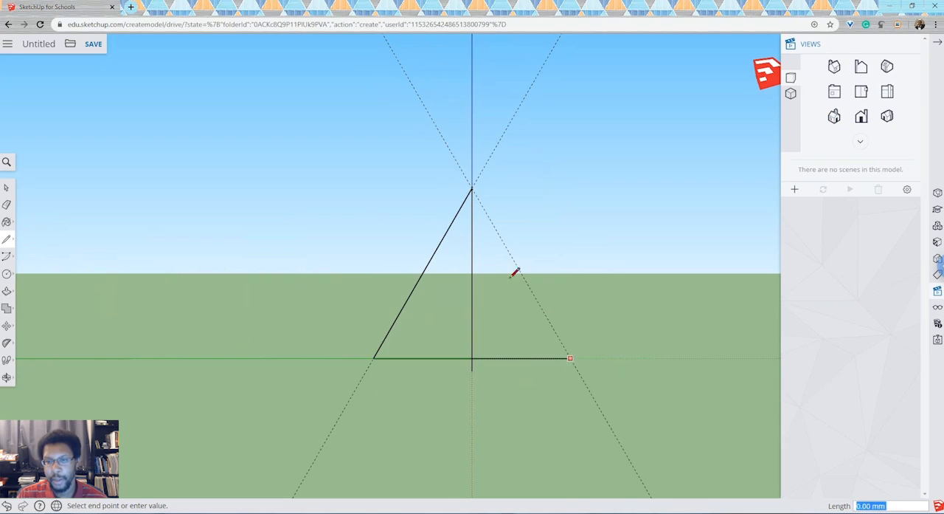
left_click(473, 194)
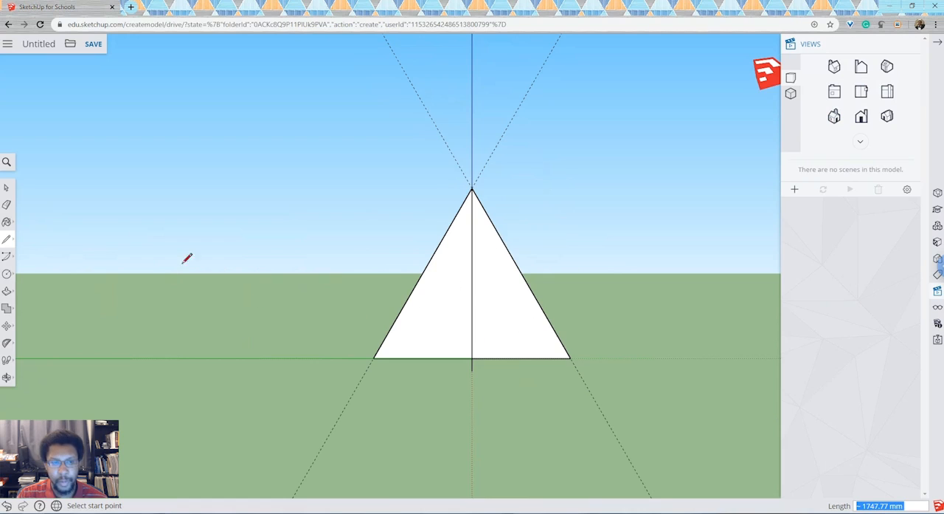
left_click(7, 191)
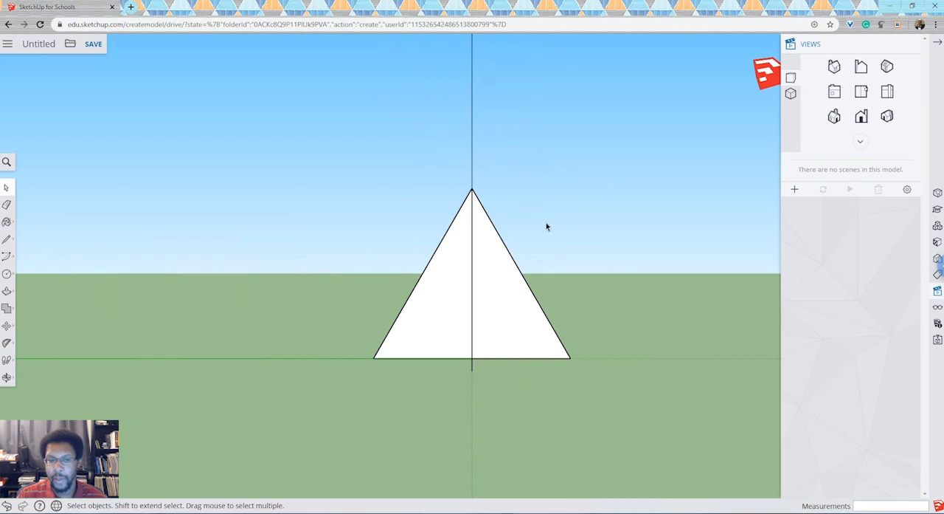
Step: Close one pyramid face with a line between the base corners on the solid green axis and the dotted red axis
left_click(6, 377)
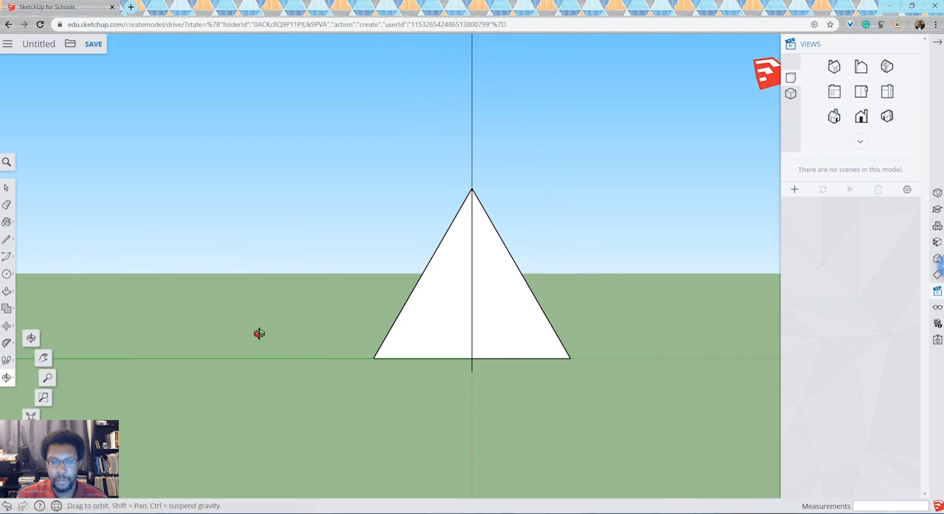
left_click(31, 340)
left_click_drag(380, 281, 7, 222)
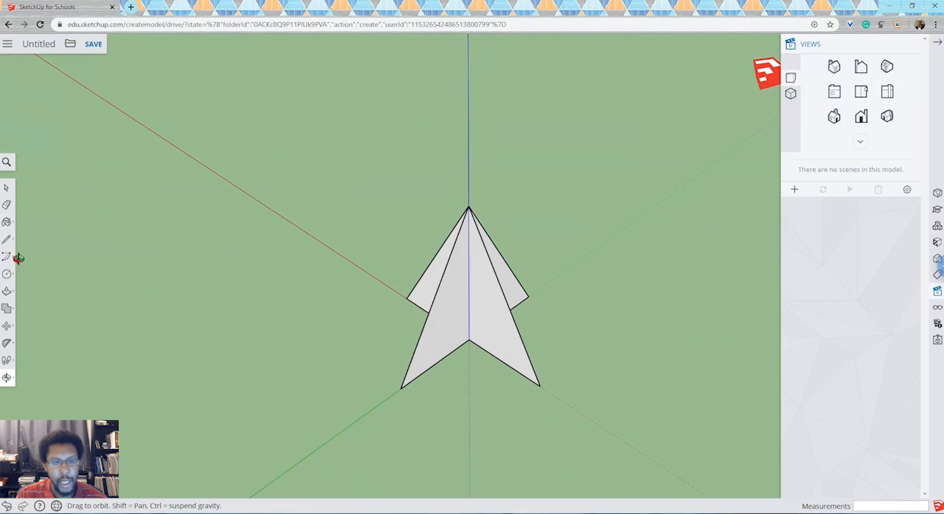
left_click(6, 238)
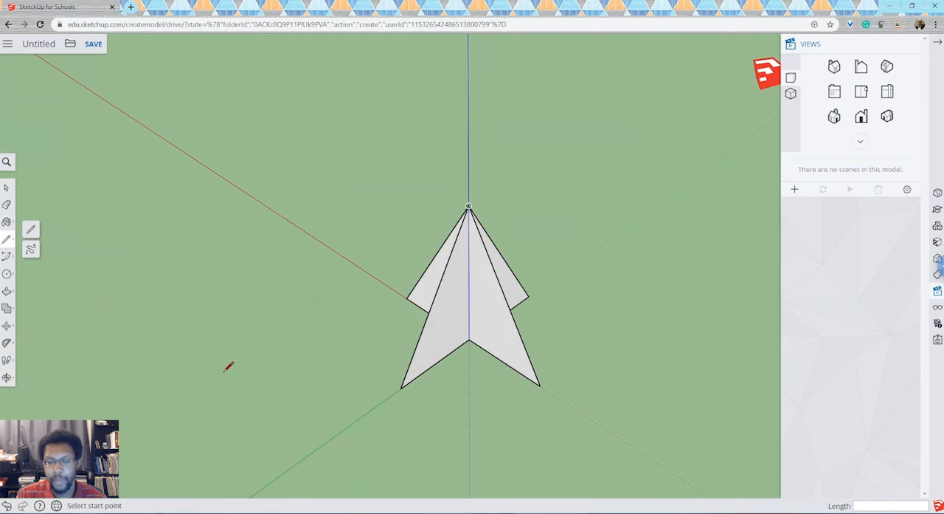
left_click(400, 389)
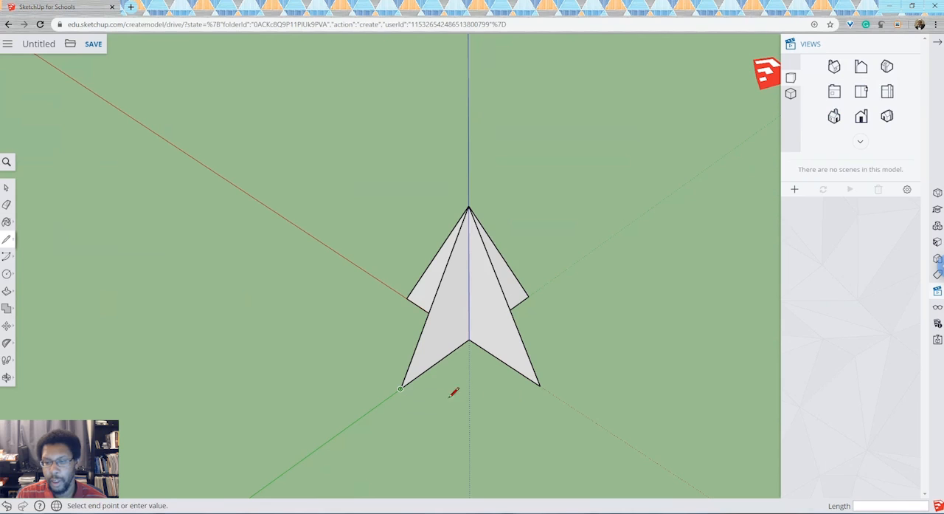
left_click(546, 397)
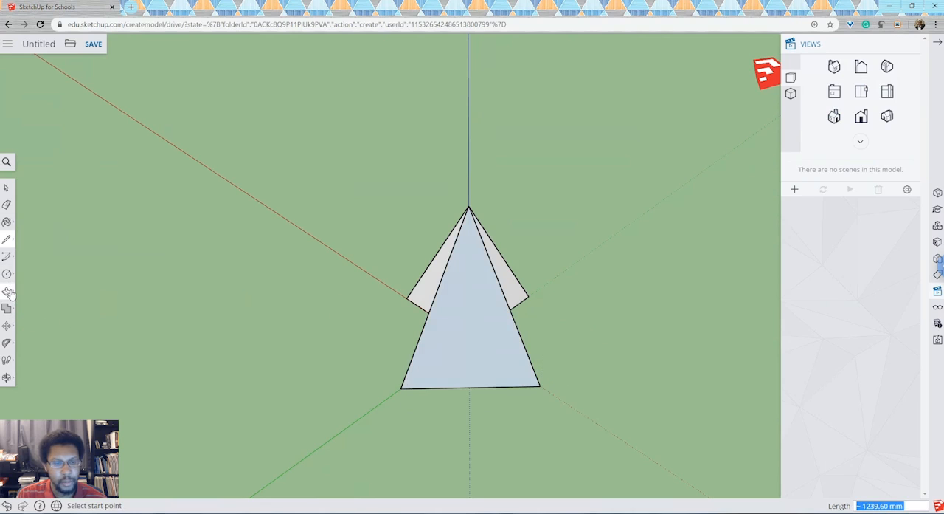
Step: Close the adjacent pyramid face with a line between the base corners on the dotted red and dotted green axes
left_click(7, 377)
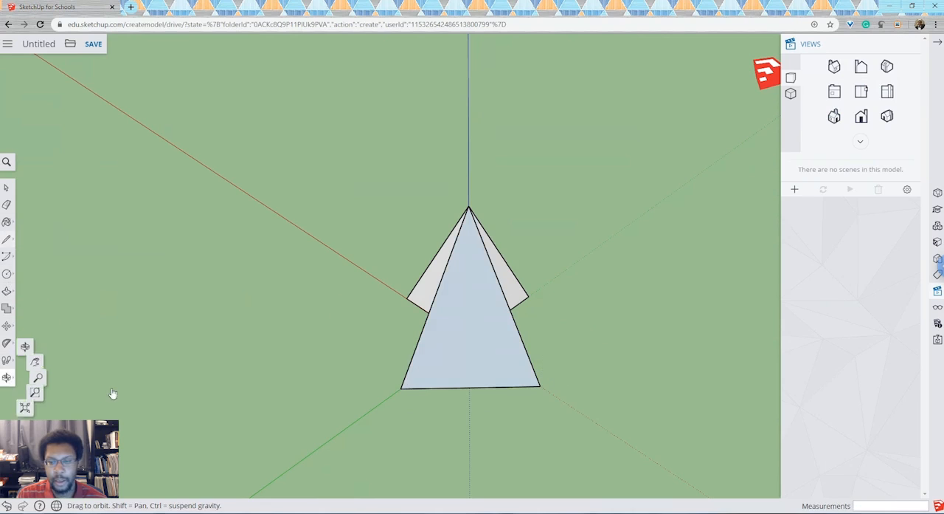
left_click_drag(536, 345, 227, 298)
left_click_drag(443, 330, 473, 402)
left_click(7, 239)
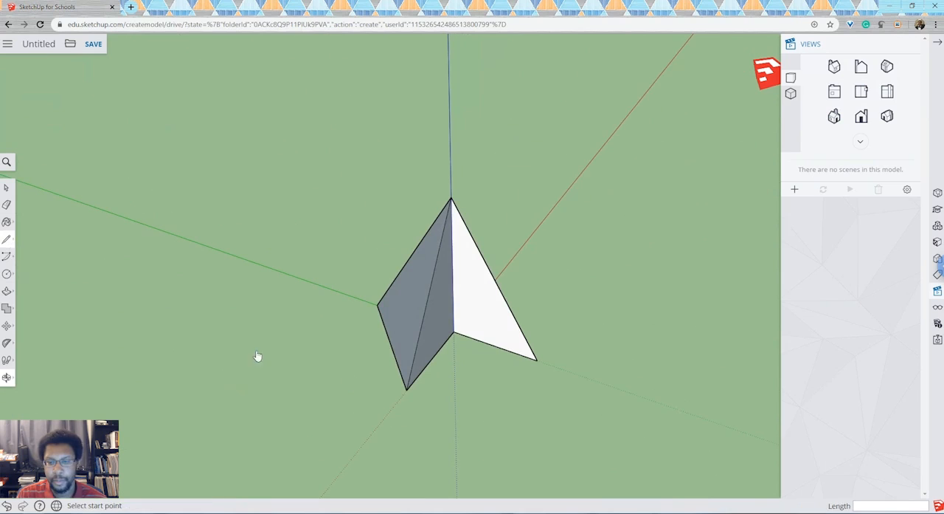
left_click(406, 391)
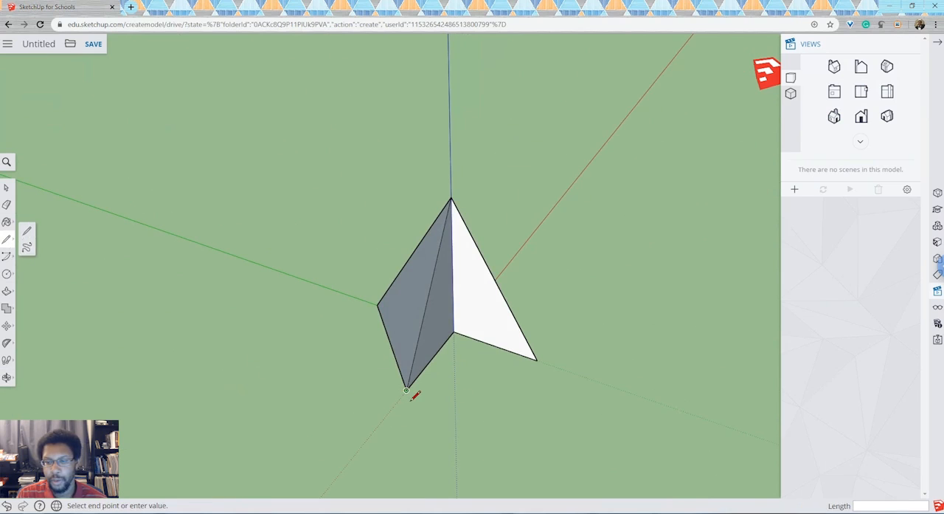
left_click(538, 361)
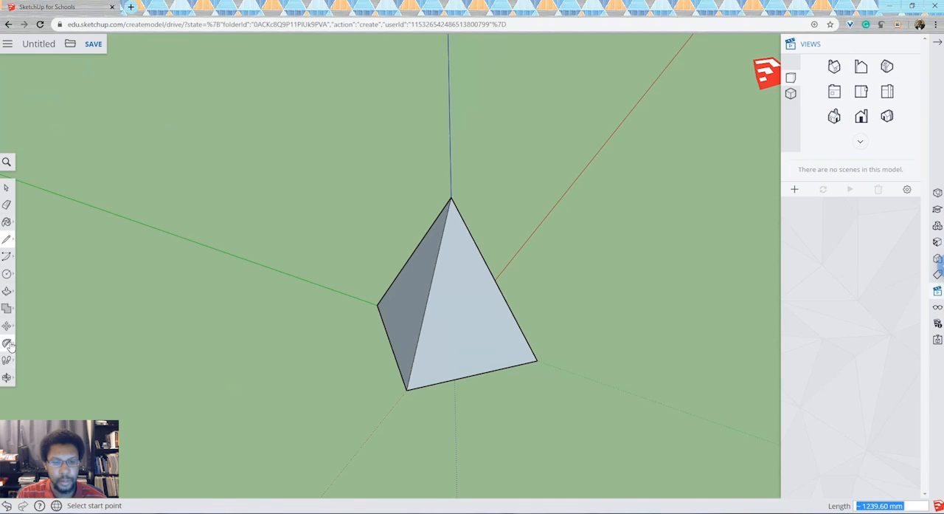
Step: Close the last two pyramid faces with base lines from the dotted green corner through the solid red corner to the solid green corner
left_click(7, 377)
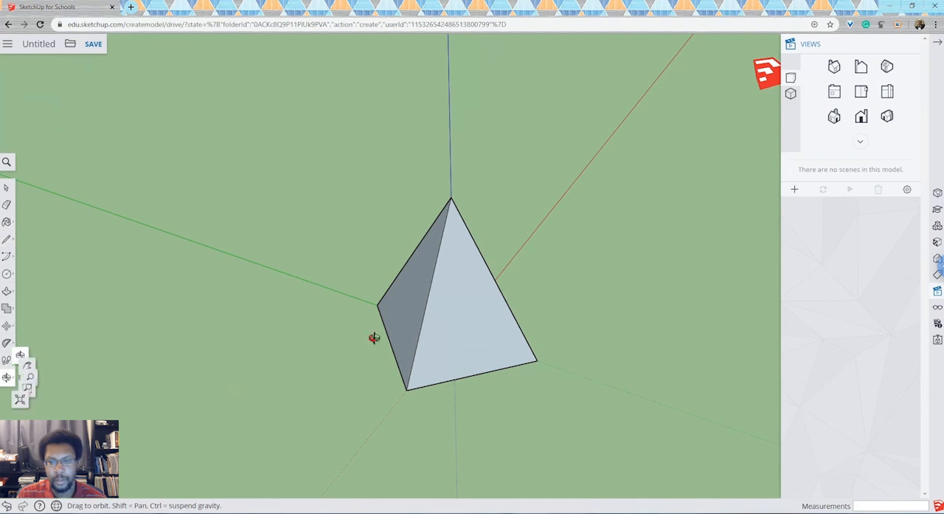
left_click_drag(398, 309, 478, 330)
left_click(7, 239)
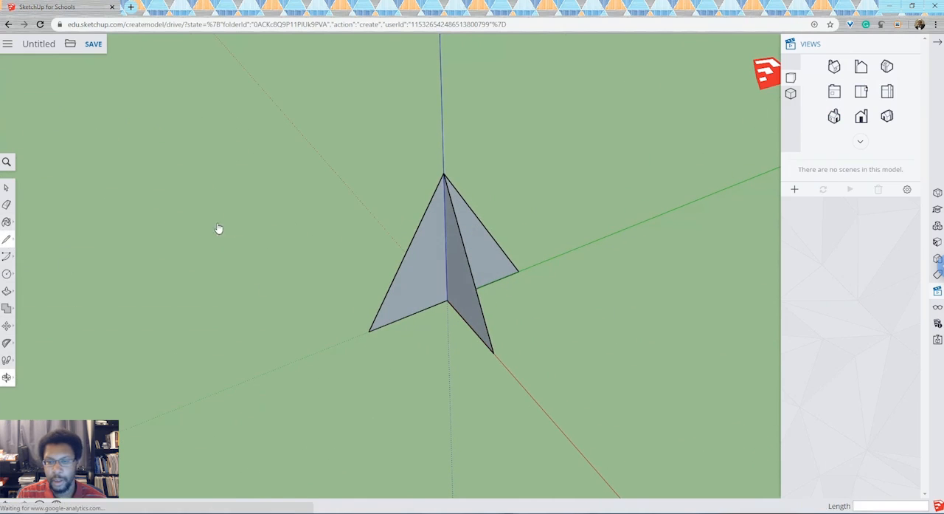
left_click(369, 331)
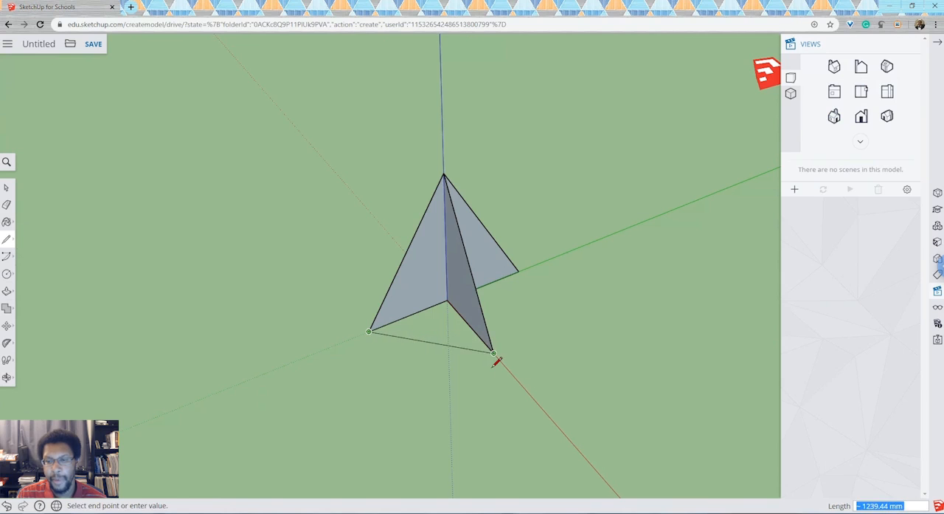
left_click(494, 353)
left_click(494, 353)
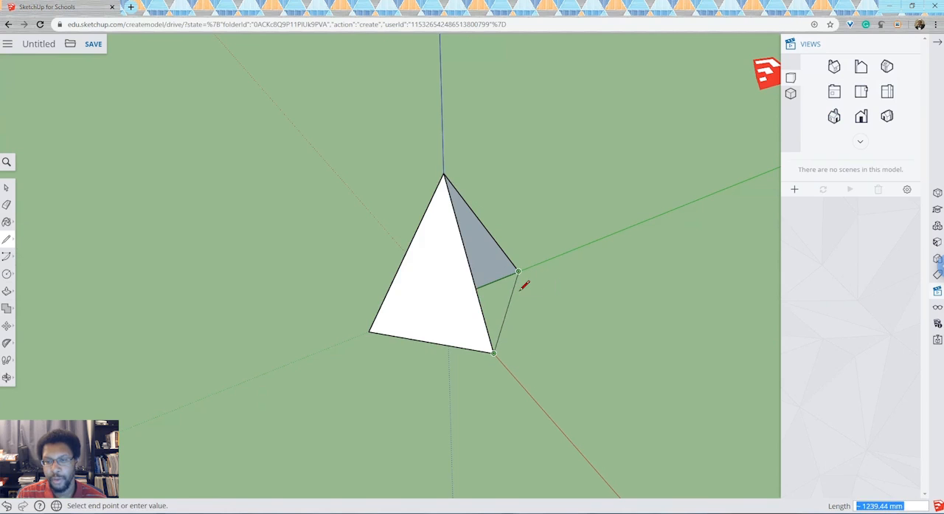
left_click(519, 272)
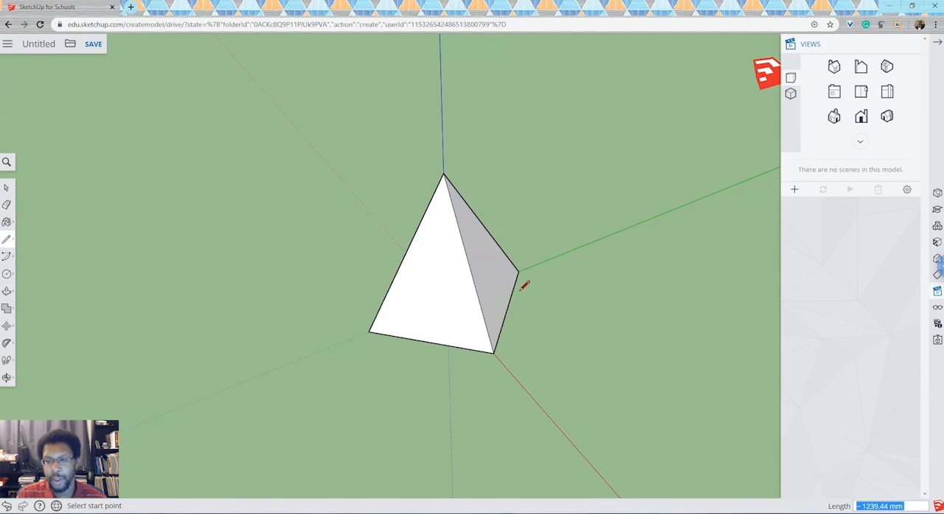
Step: Examine the pyramid's four faces from all around and bring the empty ground beside it into view
left_click(6, 187)
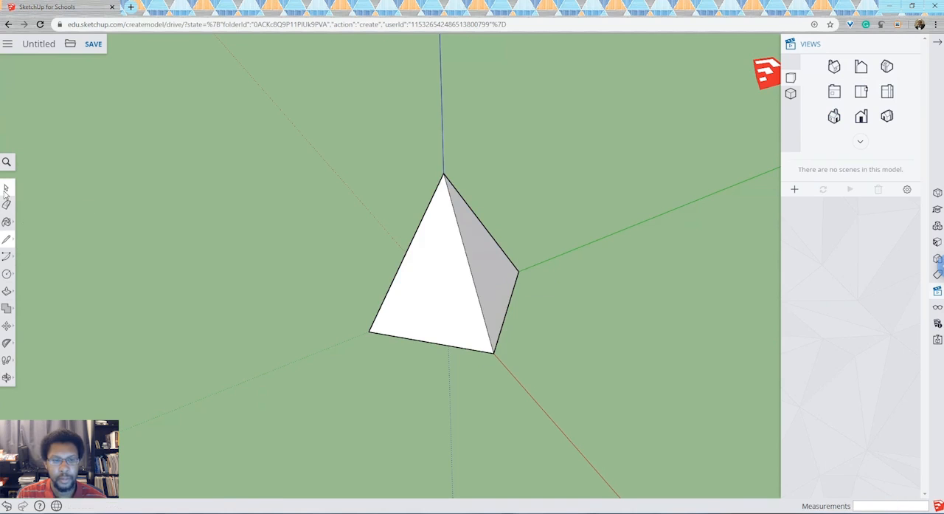
left_click(7, 378)
left_click_drag(326, 320, 531, 344)
left_click_drag(546, 169, 573, 333)
left_click_drag(455, 310, 588, 315)
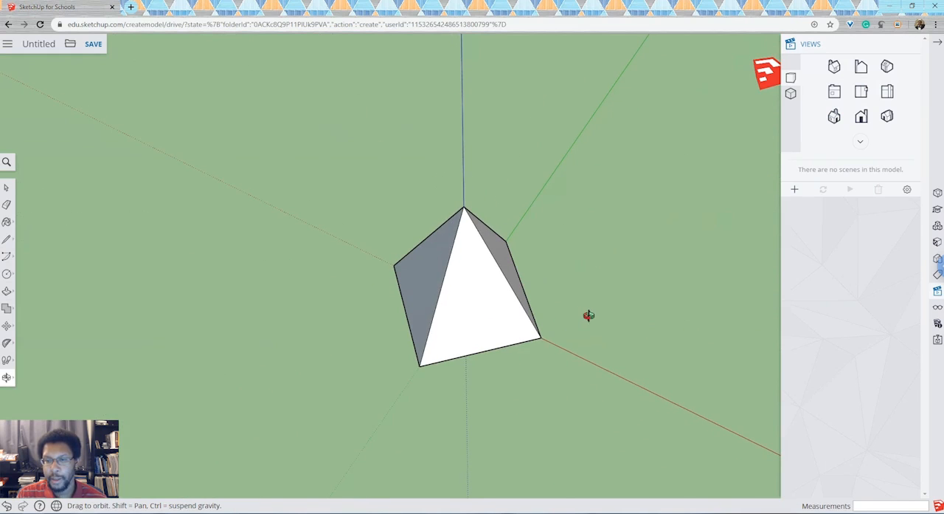
left_click_drag(468, 319, 503, 348)
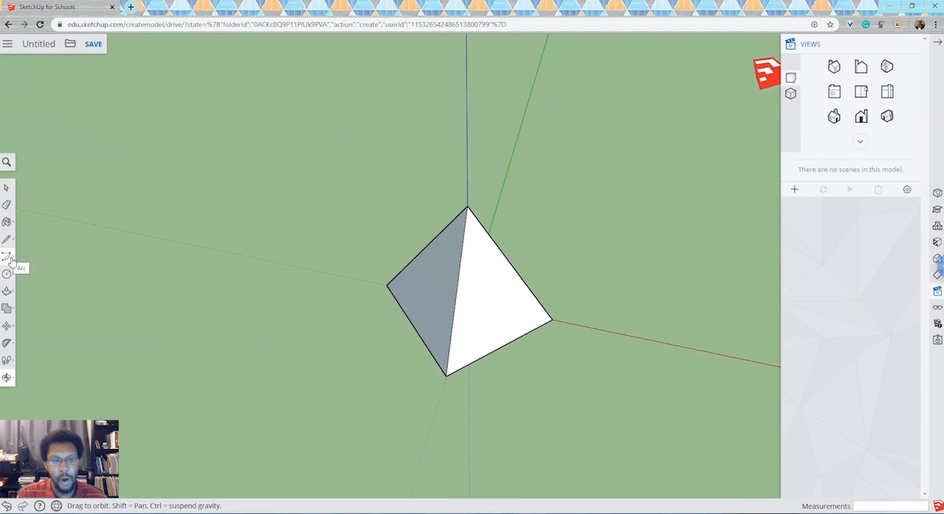
left_click(6, 377)
left_click(54, 360)
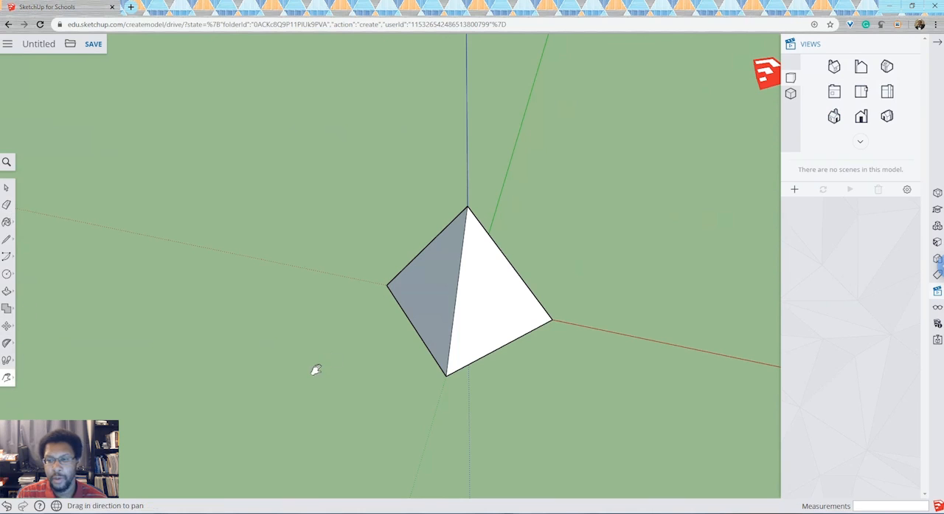
left_click_drag(628, 314, 432, 310)
left_click_drag(645, 204, 534, 253)
left_click_drag(458, 274, 384, 275)
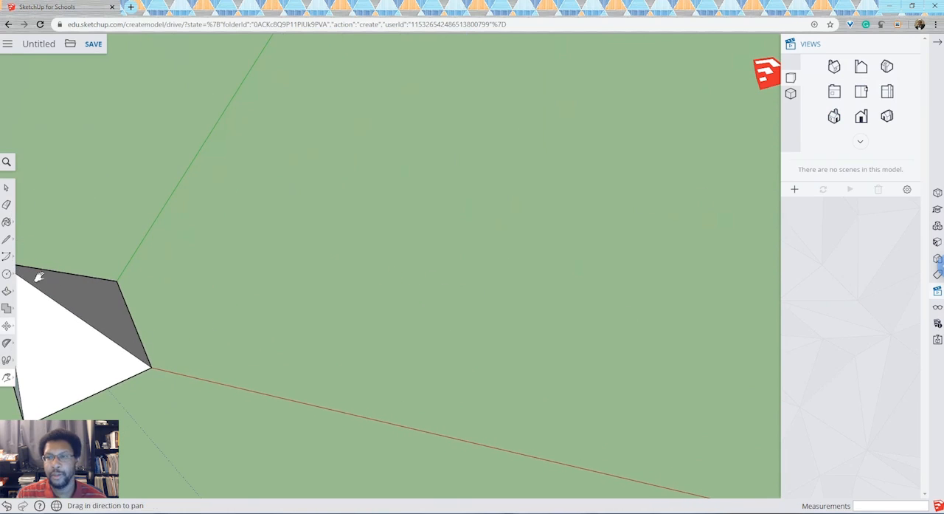
left_click_drag(500, 217, 446, 215)
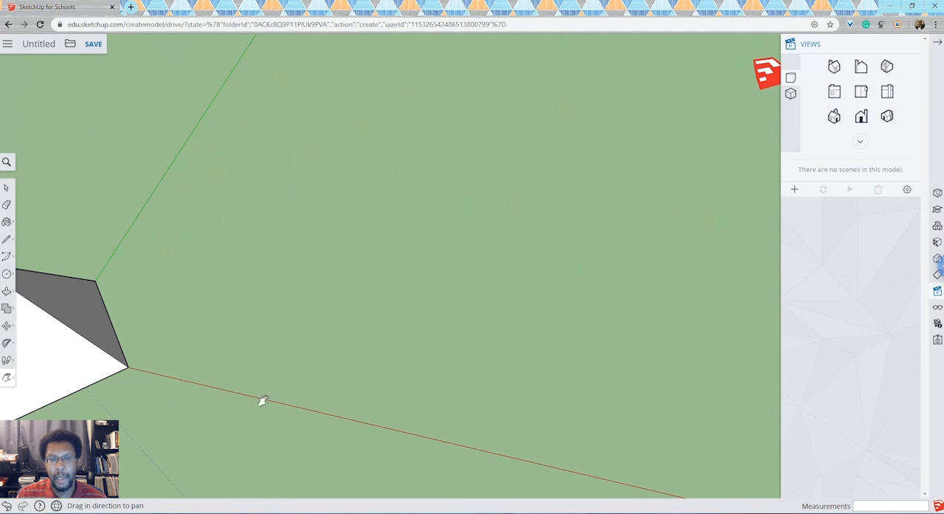
Step: In the top view, draw a circle with a 25 mm radius on the empty ground between the solid green and red axes
left_click(10, 275)
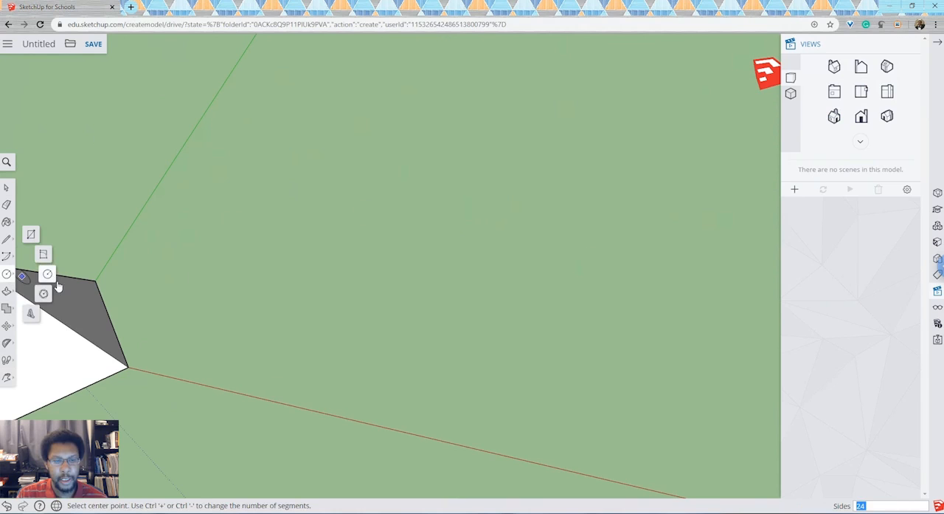
left_click(47, 275)
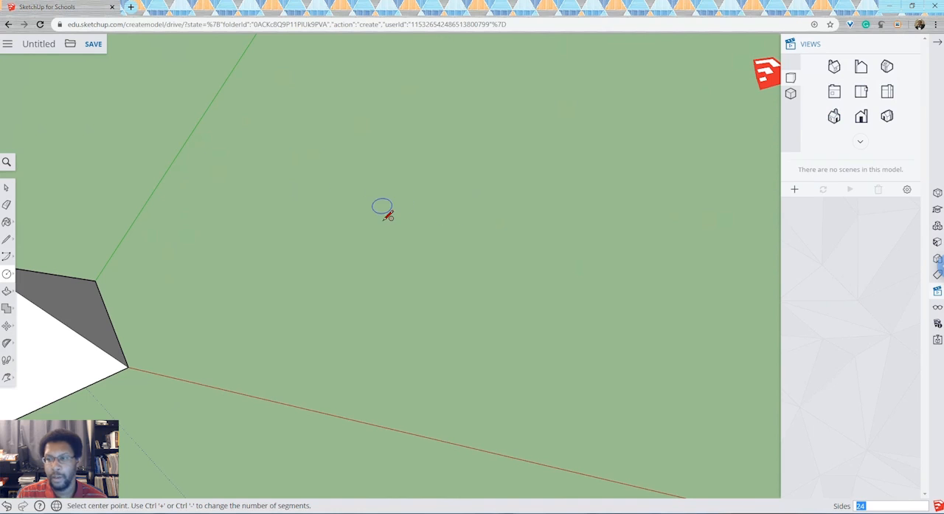
left_click(861, 91)
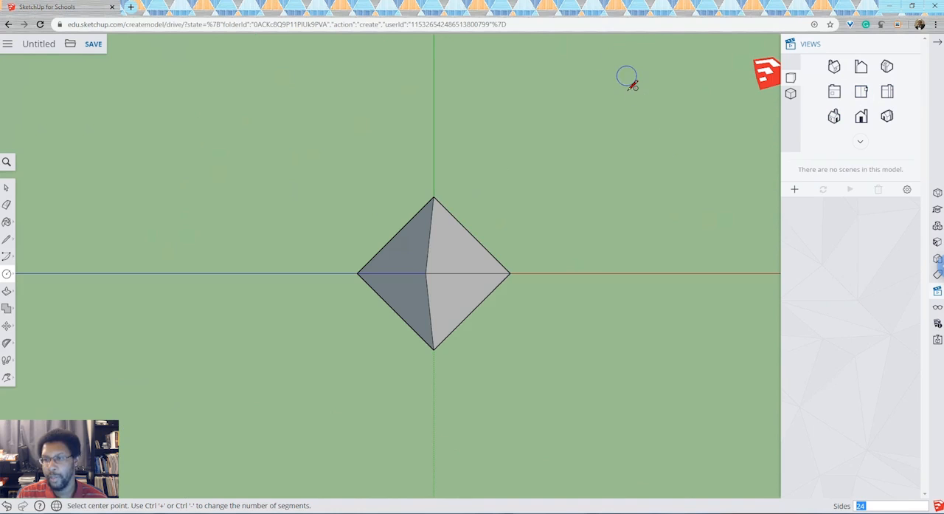
left_click(656, 84)
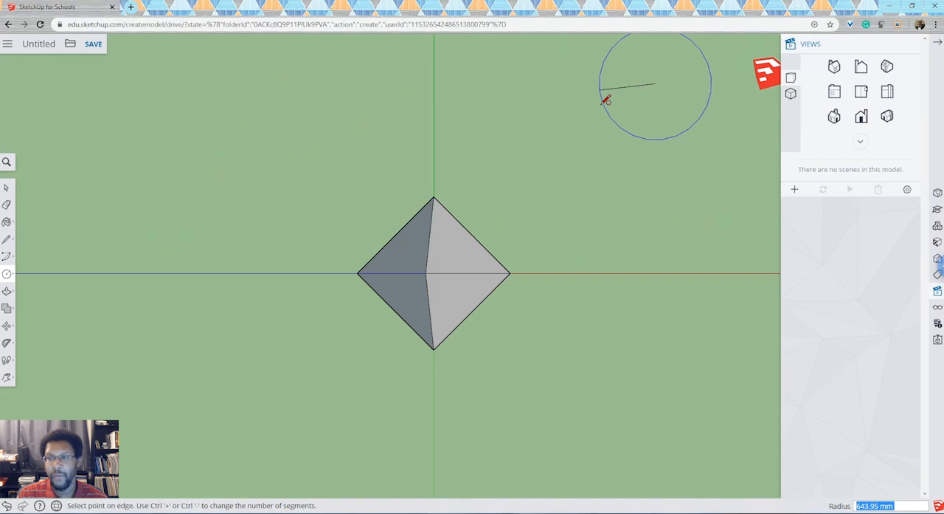
type("25")
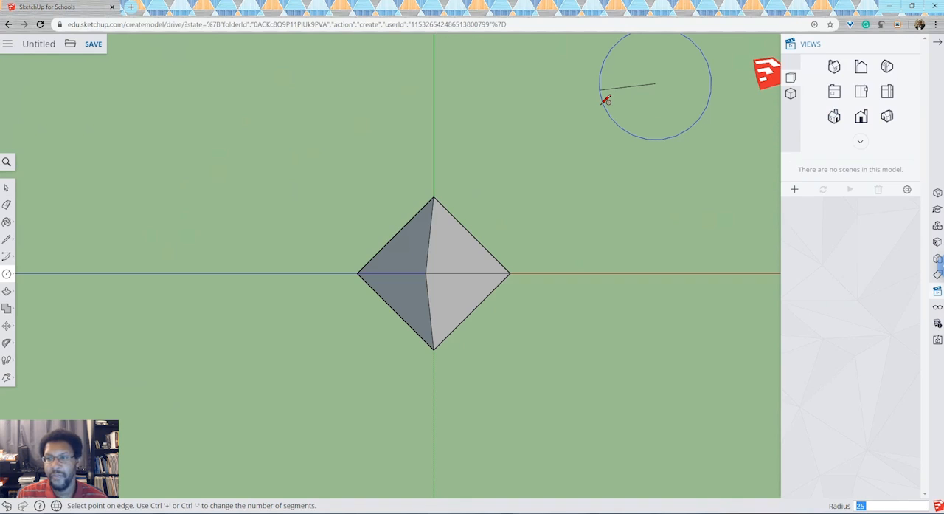
key("Escape")
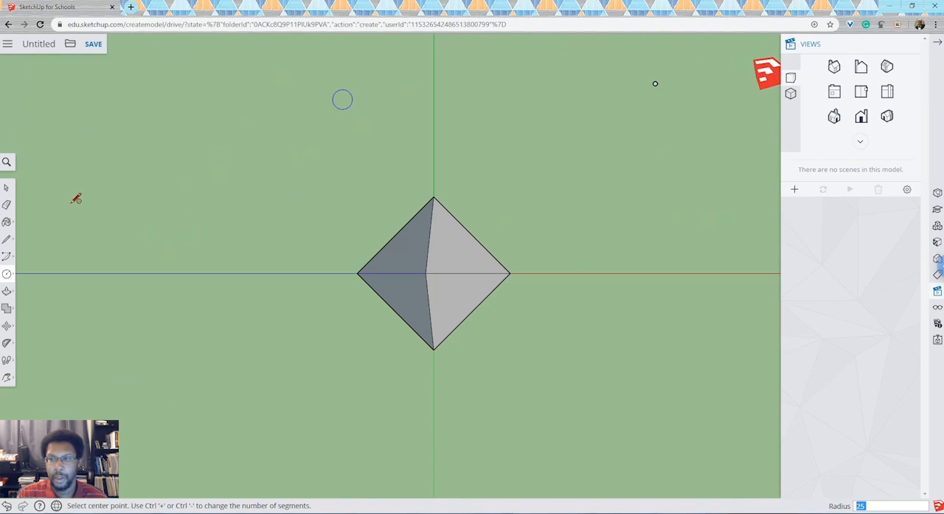
scroll(707, 63, "up", 3)
left_click(706, 64)
left_click(639, 97)
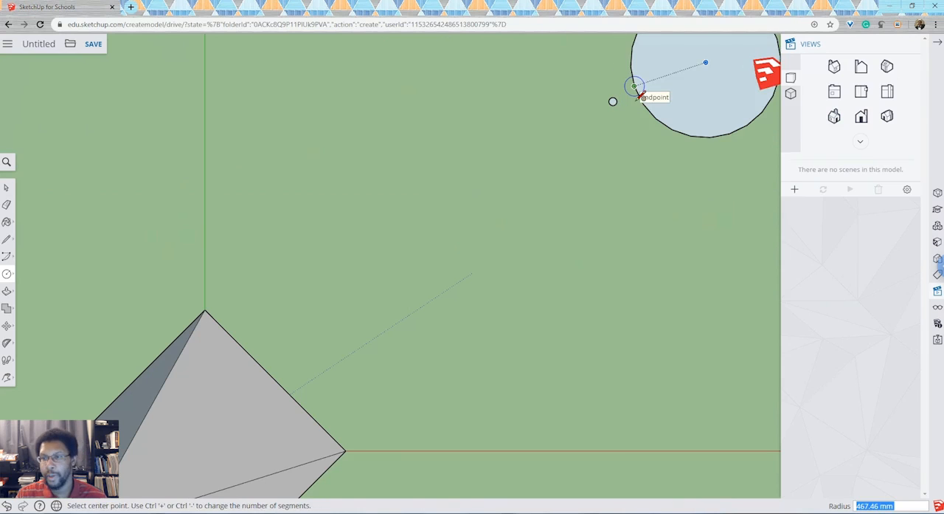
key("ctrl+z")
Step: In a tilted view of the 25 mm radius circle, draw a radius line from an endpoint on its edge to its centre
scroll(599, 95, "up", 3)
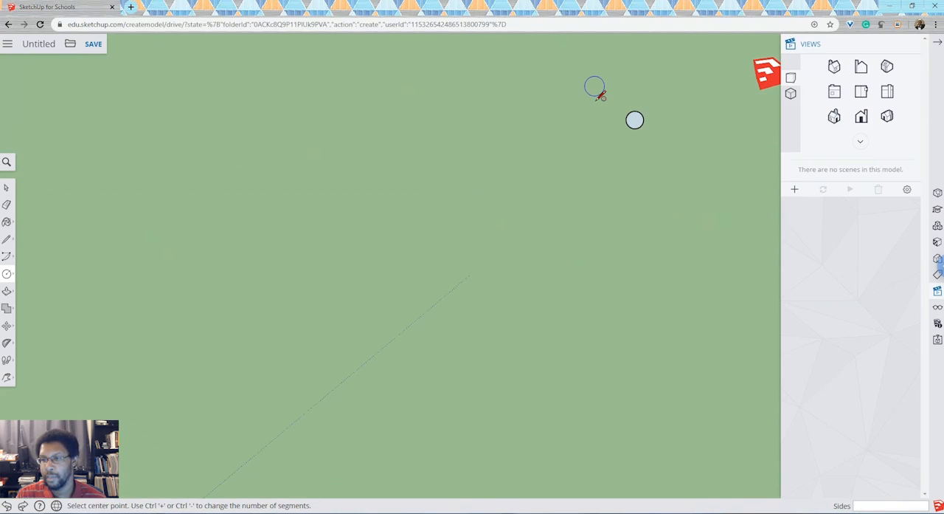
scroll(599, 94, "up", 2)
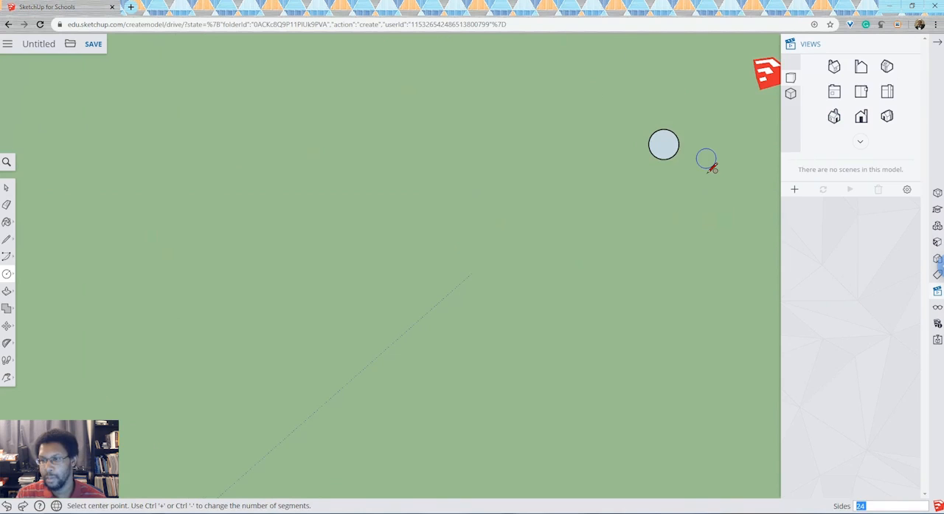
scroll(642, 103, "up", 2)
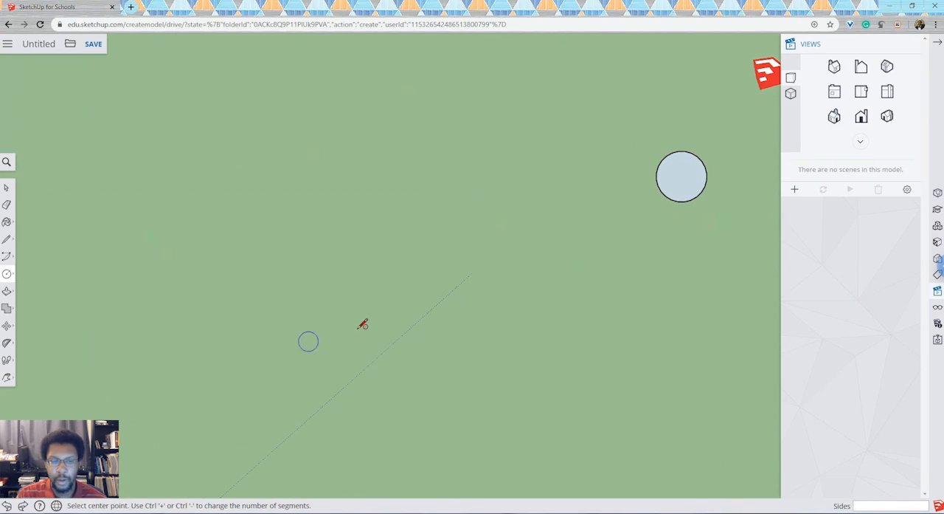
left_click(7, 376)
left_click_drag(699, 207, 435, 279)
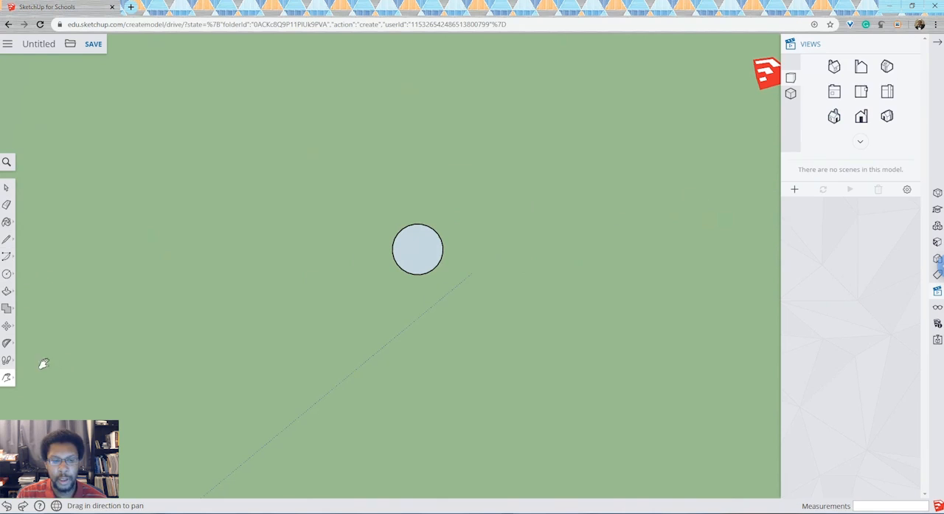
left_click(6, 378)
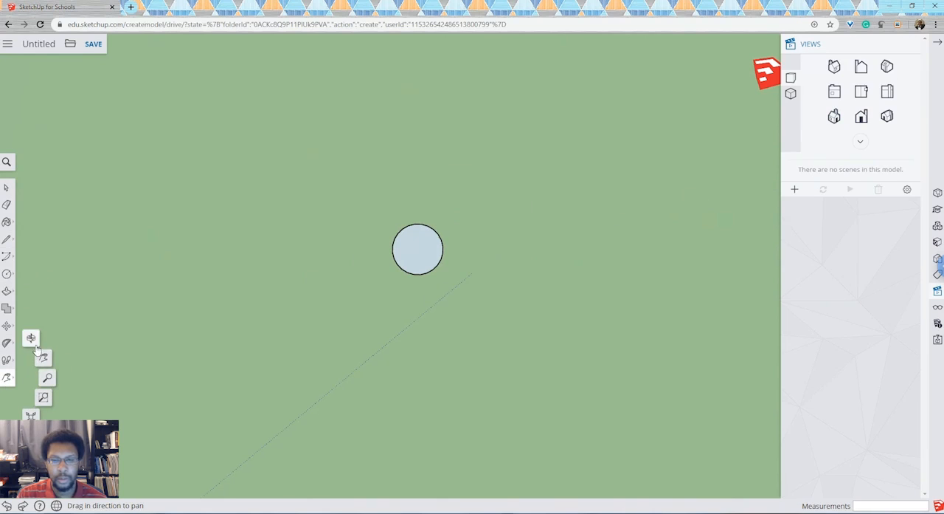
left_click(33, 340)
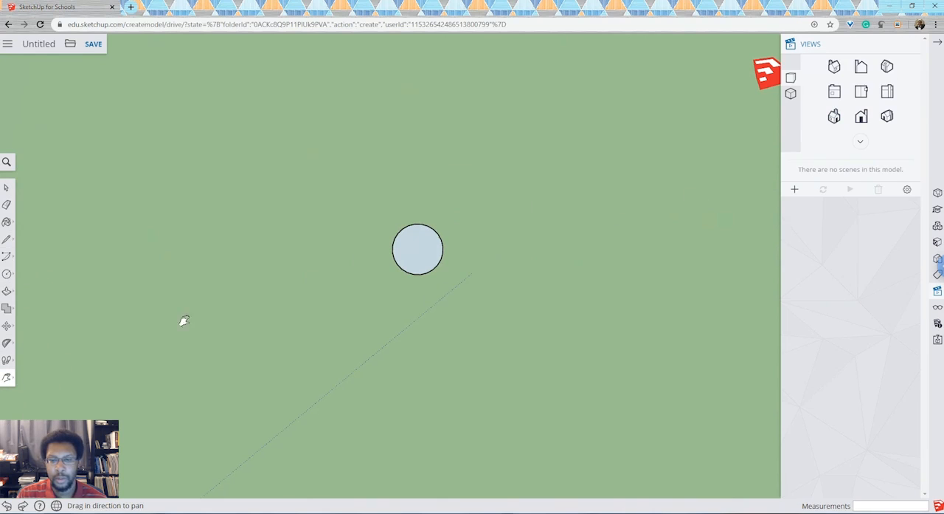
left_click(12, 381)
left_click(36, 340)
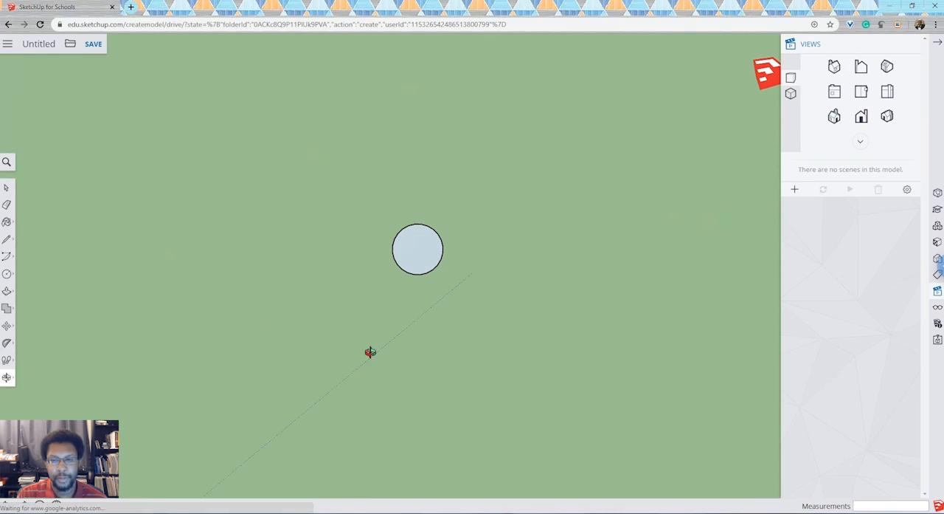
left_click_drag(432, 313, 334, 178)
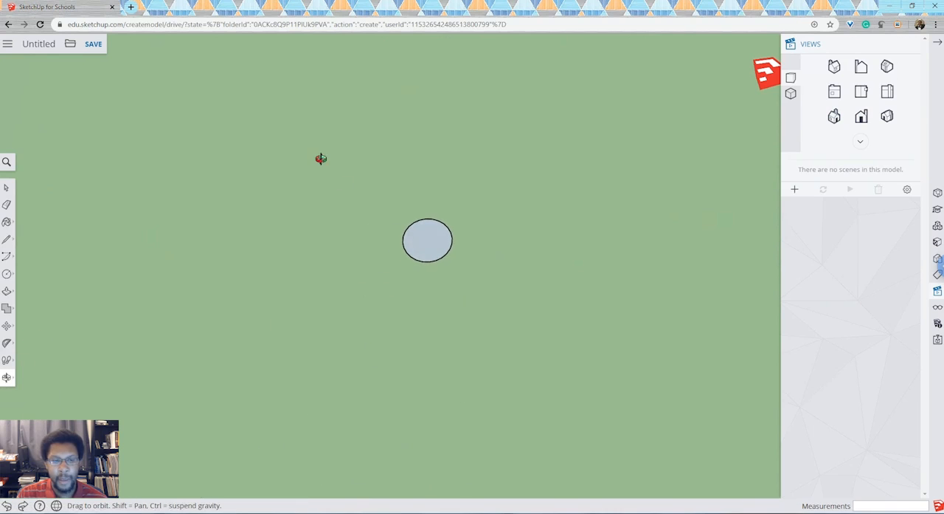
left_click(7, 241)
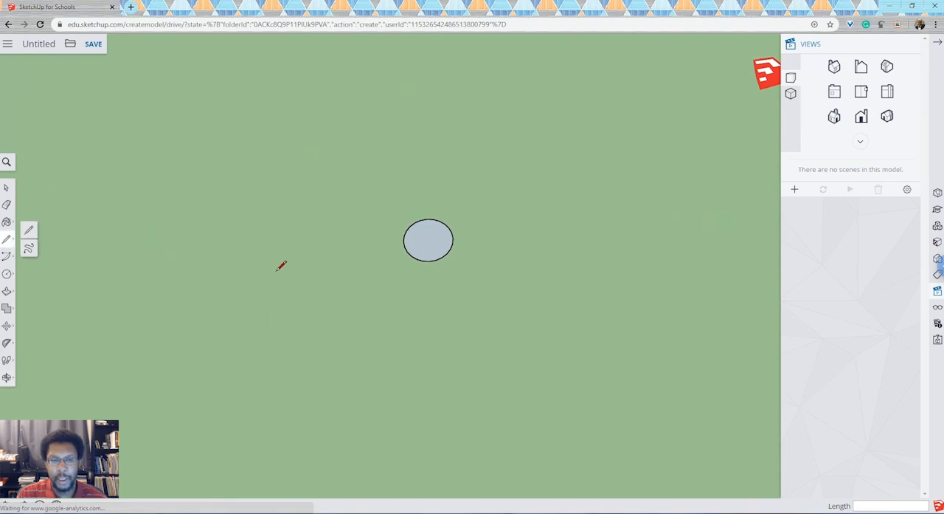
left_click(31, 229)
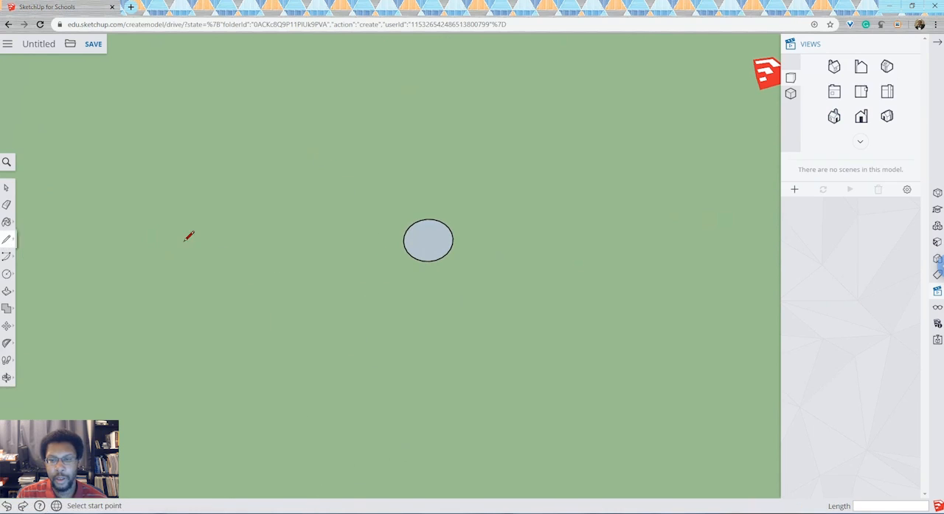
left_click(454, 243)
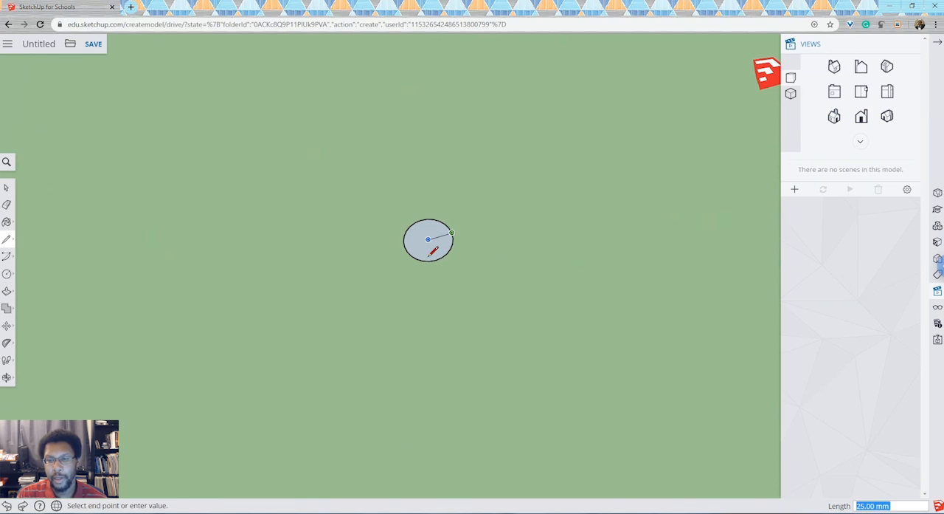
left_click(429, 243)
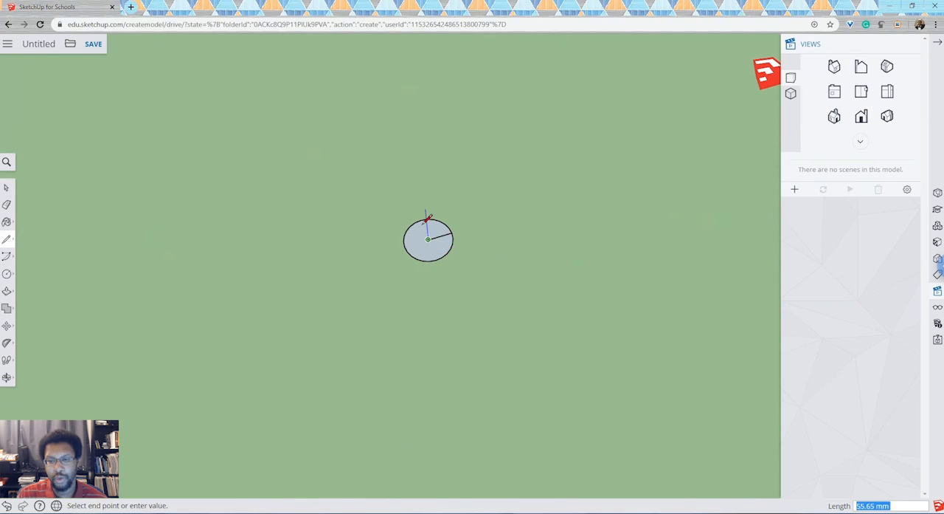
Step: Draw a 25 mm line straight up the blue axis from the circle's centre
type("25")
key("Return")
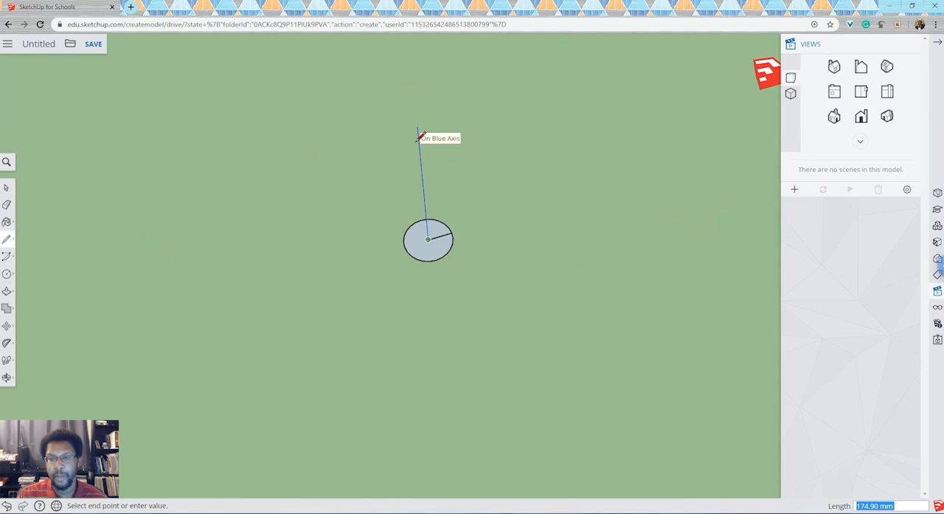
key("Escape")
left_click(452, 237)
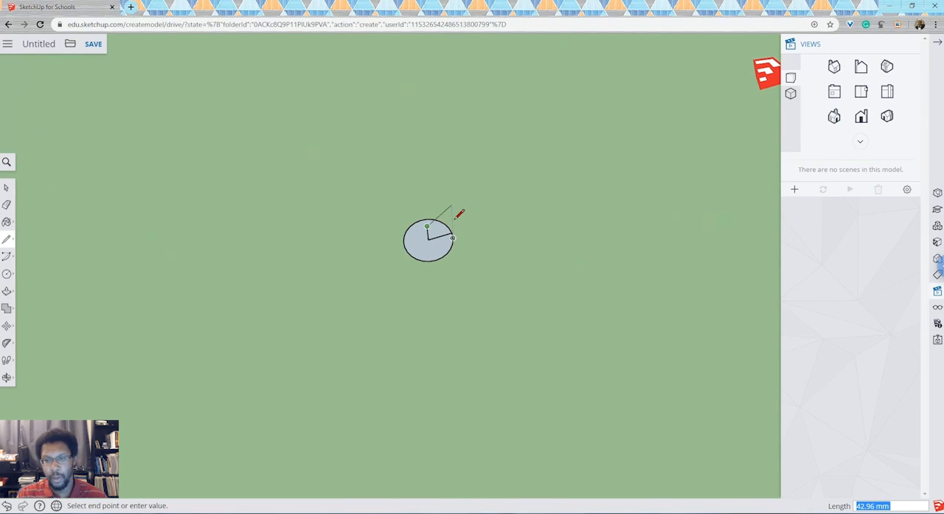
key("Escape")
Step: Draw a 100 mm vertical line along the blue axis from the circle's centre
left_click(430, 243)
type("100")
key("Return")
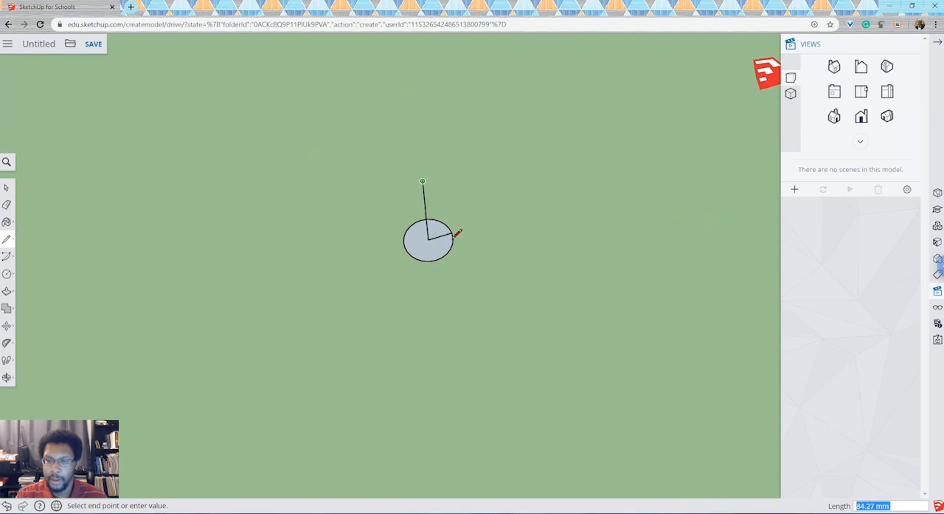
left_click(428, 239)
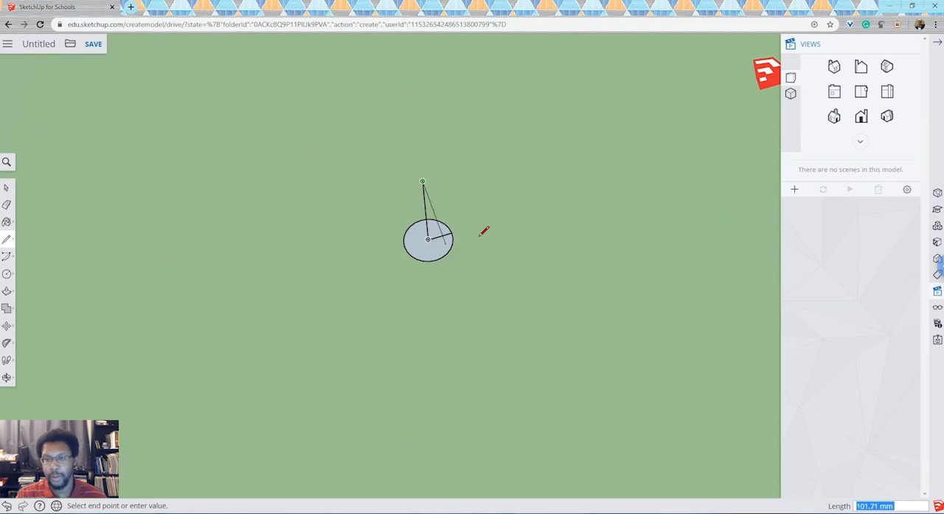
key("Escape")
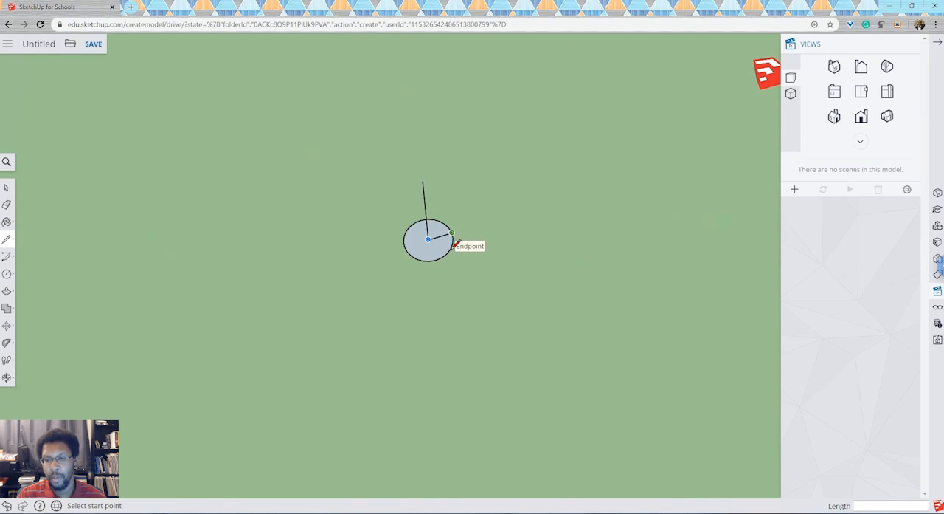
Step: Close the upright triangle with a line from the radius line's outer end to the tip of the vertical line
scroll(454, 244, "up", 5)
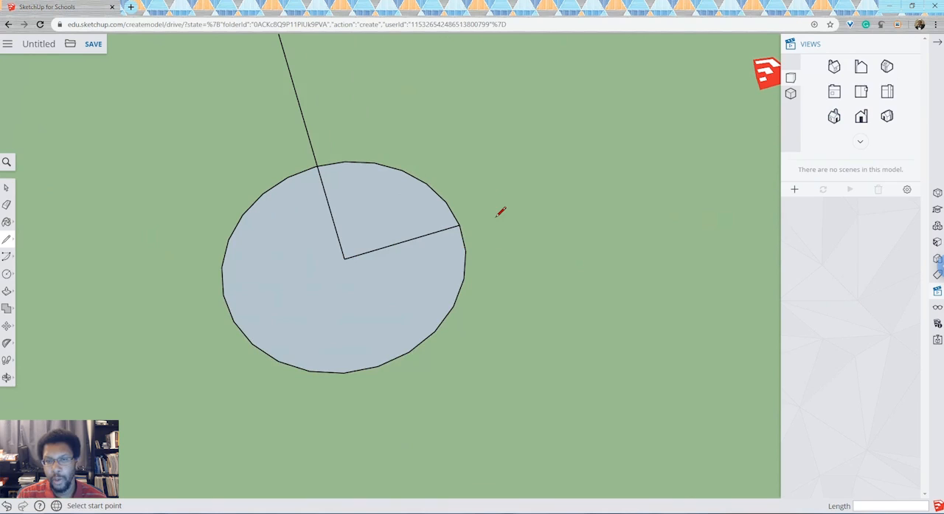
left_click(7, 377)
left_click(44, 359)
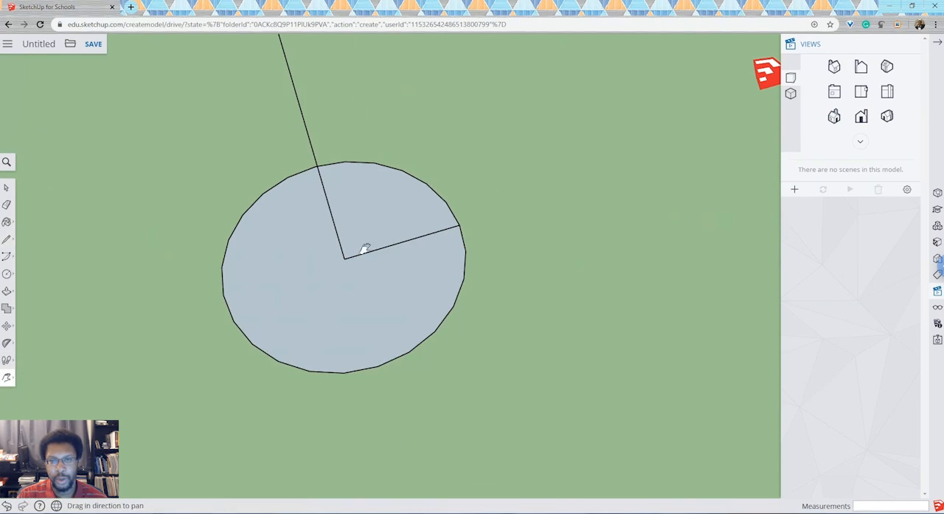
left_click_drag(391, 239, 430, 339)
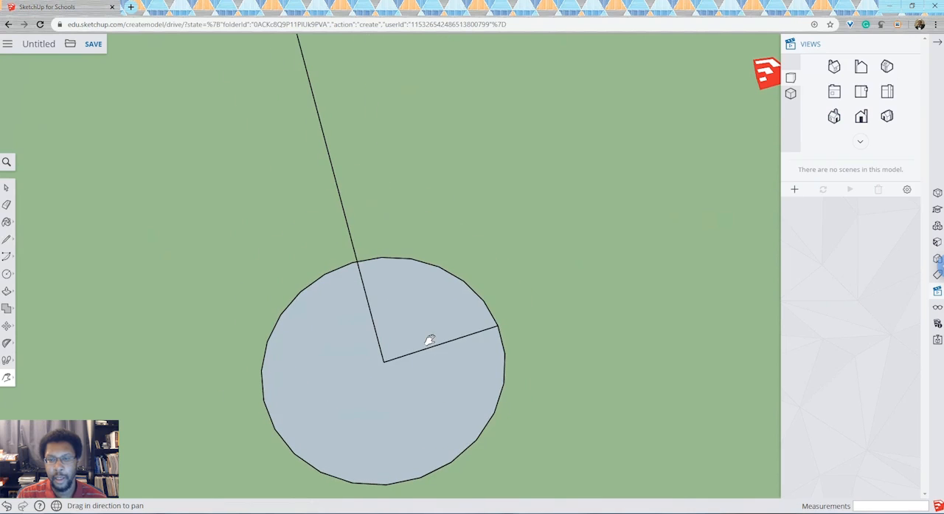
scroll(431, 339, "down", 2)
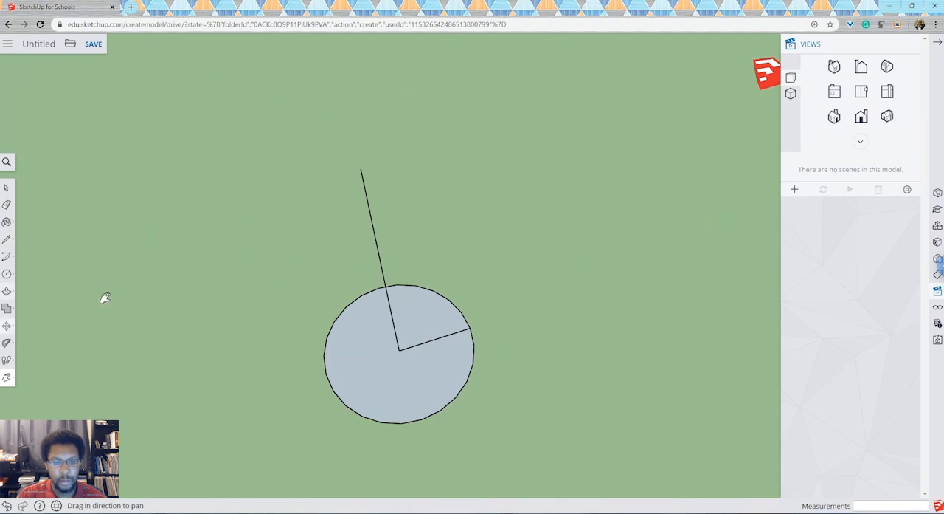
left_click(7, 239)
left_click(31, 232)
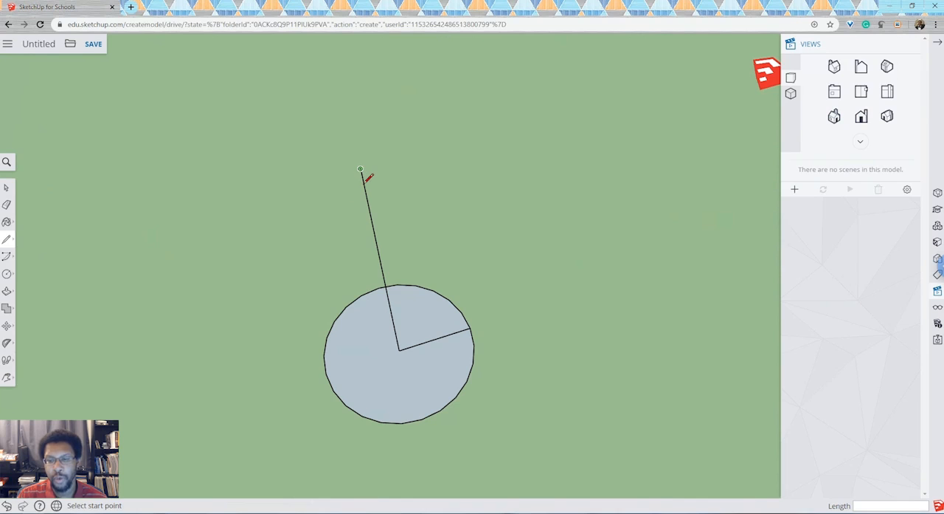
left_click(471, 334)
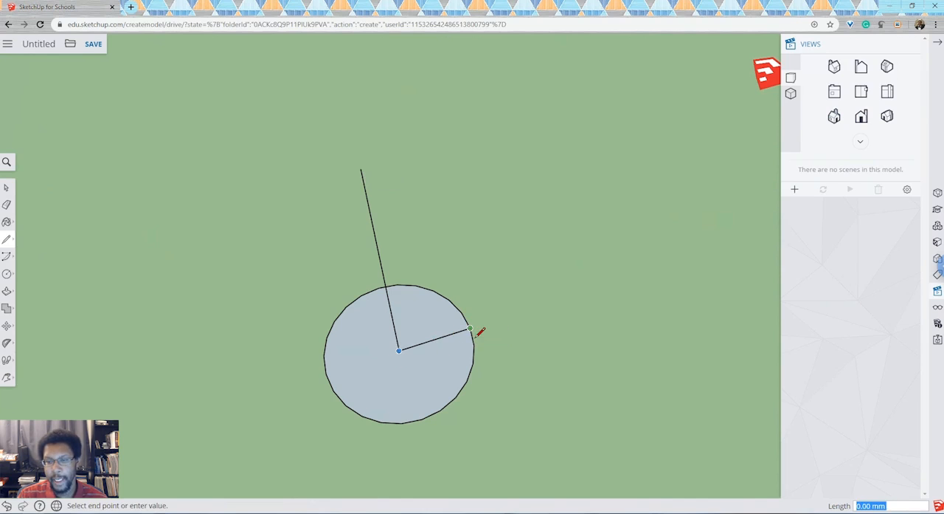
left_click(470, 329)
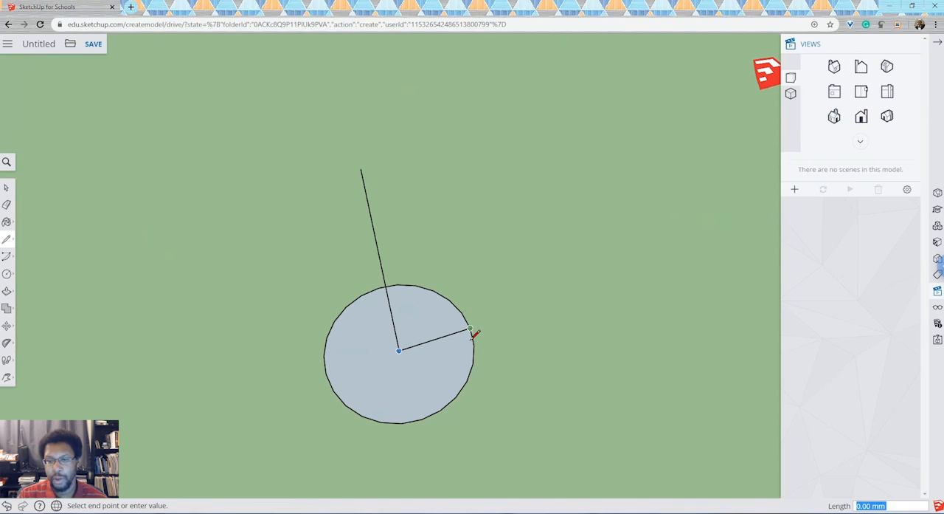
left_click(362, 172)
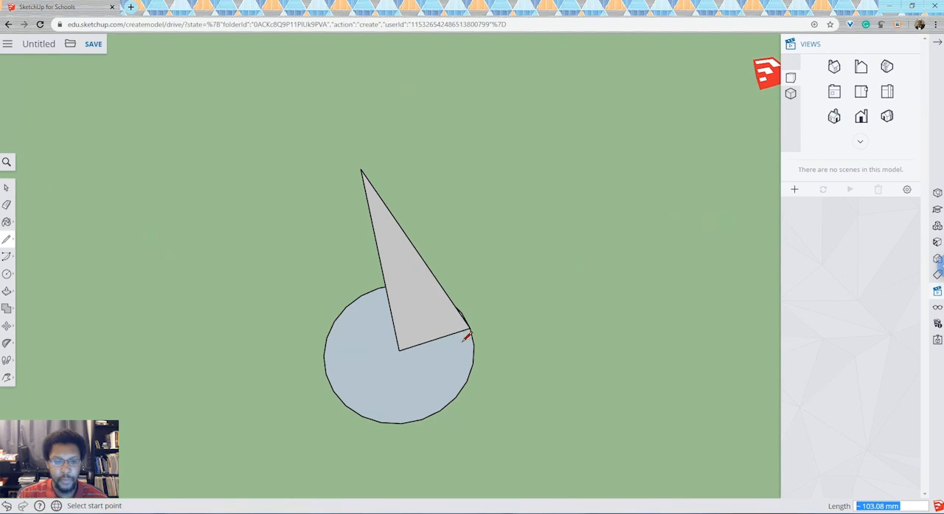
Step: Examine from several sides how the upright triangle stands on the circle
left_click(7, 377)
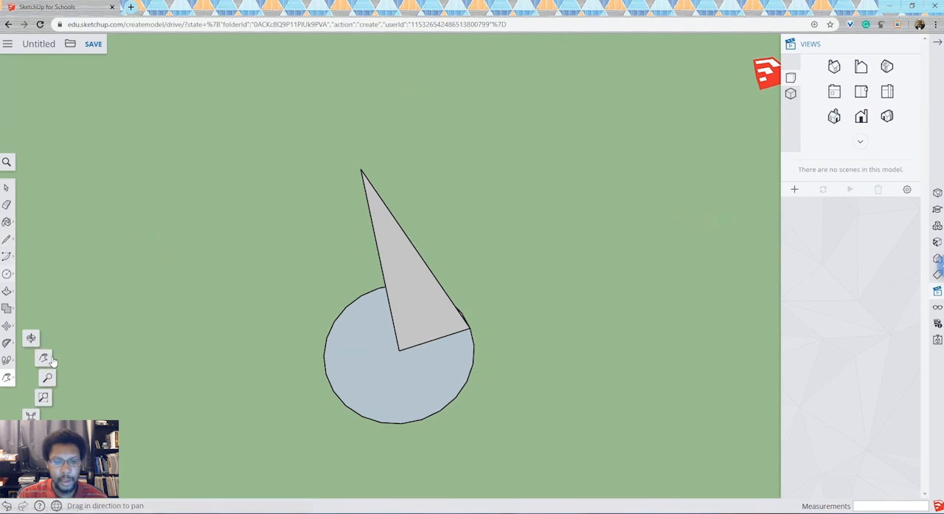
left_click(31, 338)
left_click_drag(459, 306, 483, 169)
left_click_drag(423, 254, 480, 280)
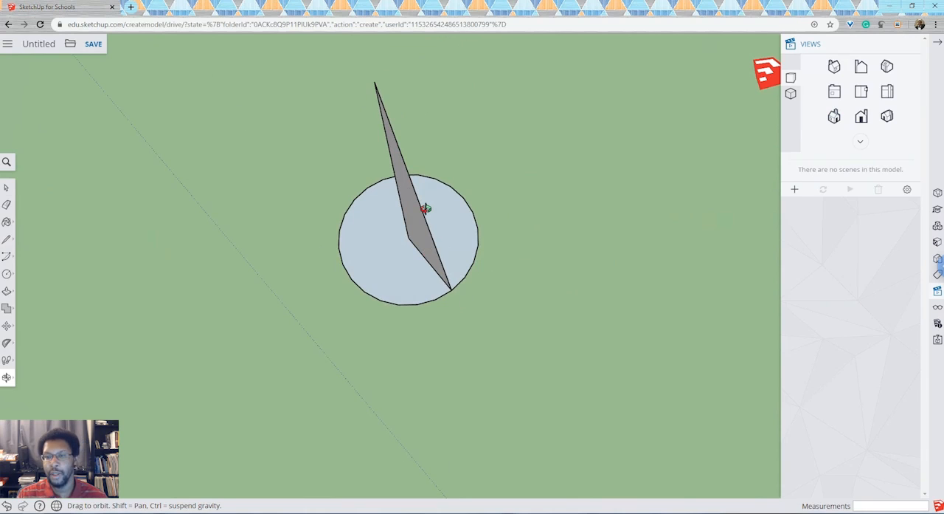
left_click_drag(506, 251, 468, 258)
left_click_drag(386, 277, 474, 294)
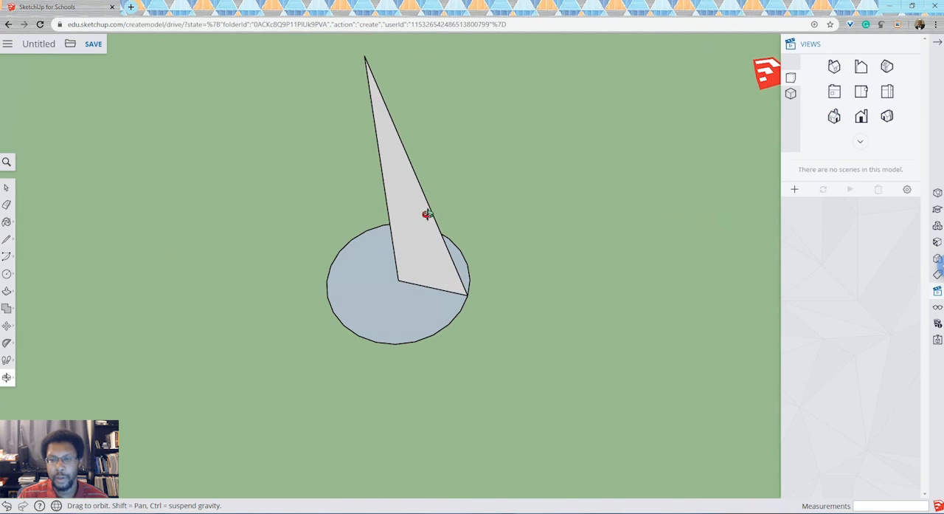
left_click_drag(464, 312, 409, 244)
left_click_drag(474, 268, 479, 192)
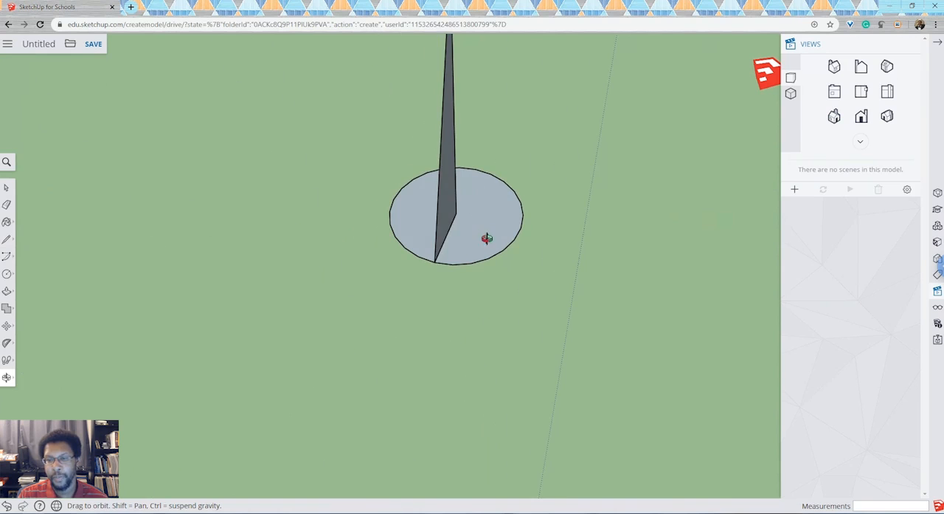
left_click_drag(415, 263, 435, 201)
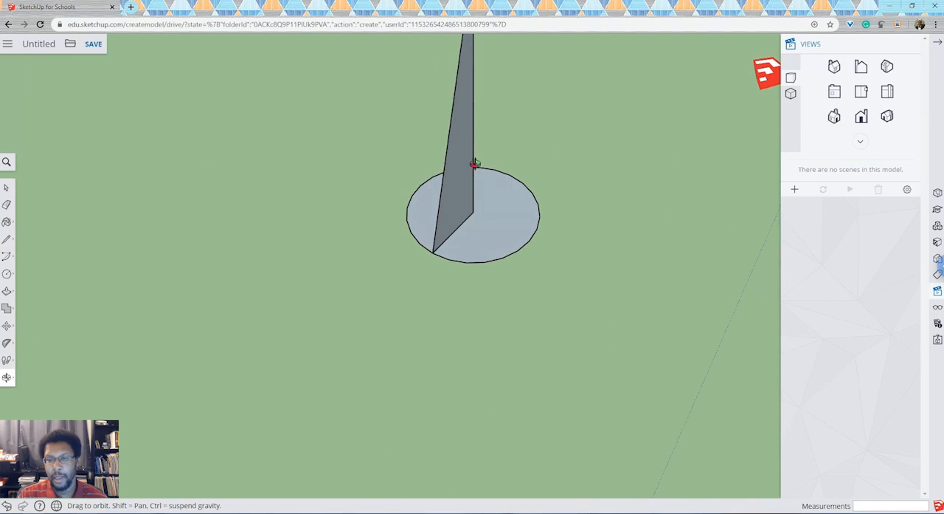
left_click_drag(431, 244, 433, 259)
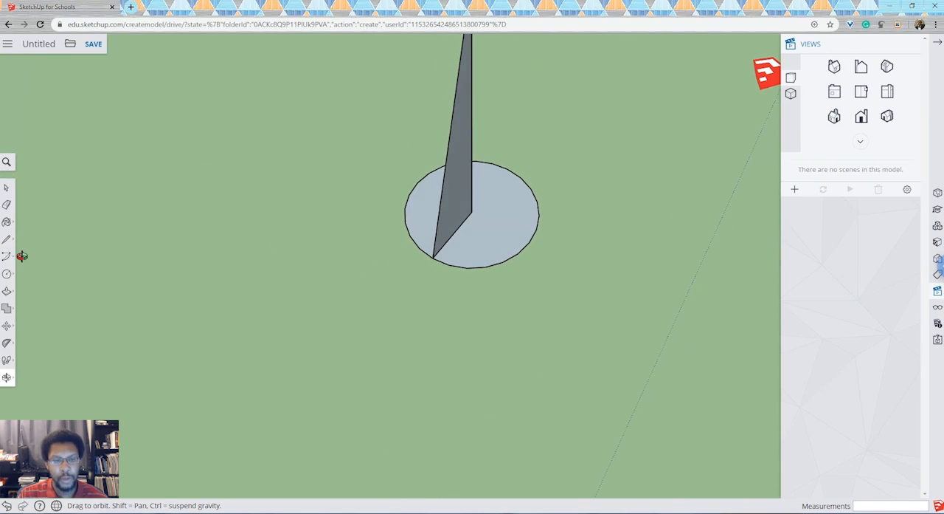
Step: Sweep the upright triangle around the 25 mm radius circle with Follow Me to form a full cone
left_click(7, 293)
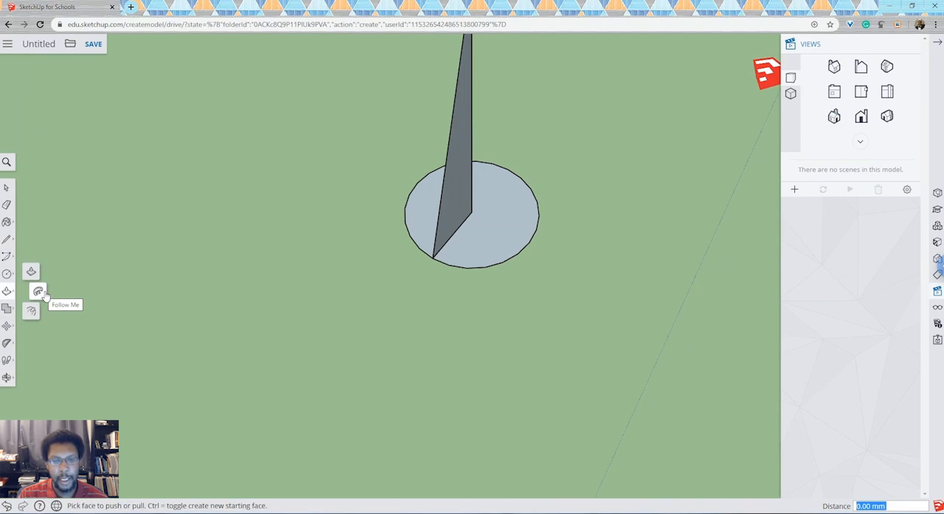
left_click(42, 292)
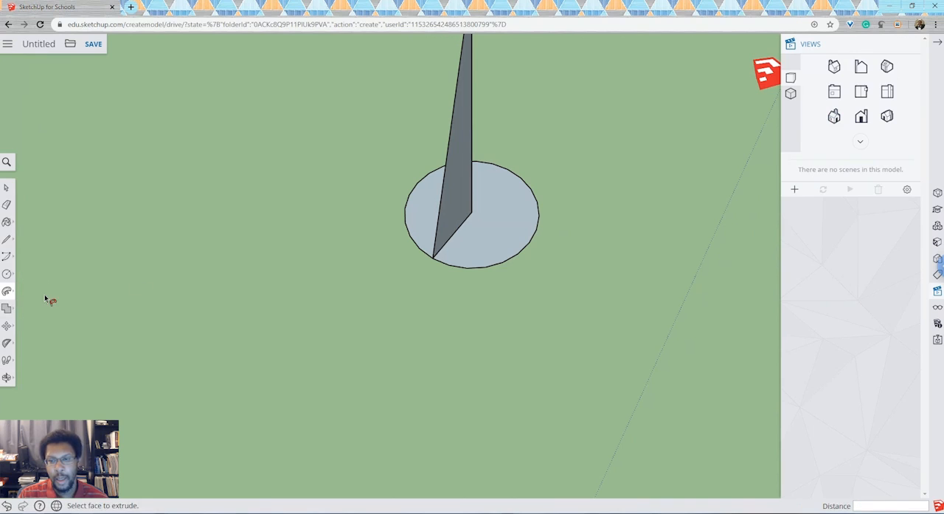
left_click(459, 214)
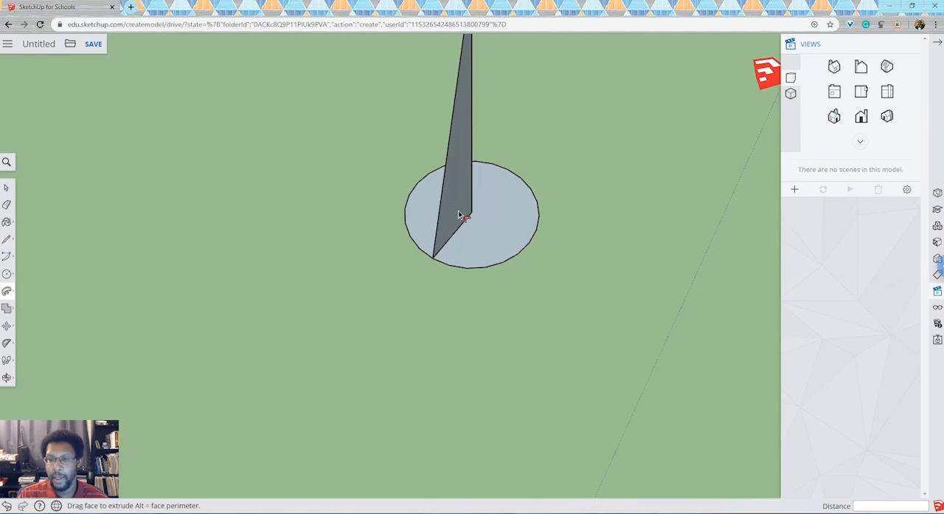
left_click_drag(443, 251, 437, 265)
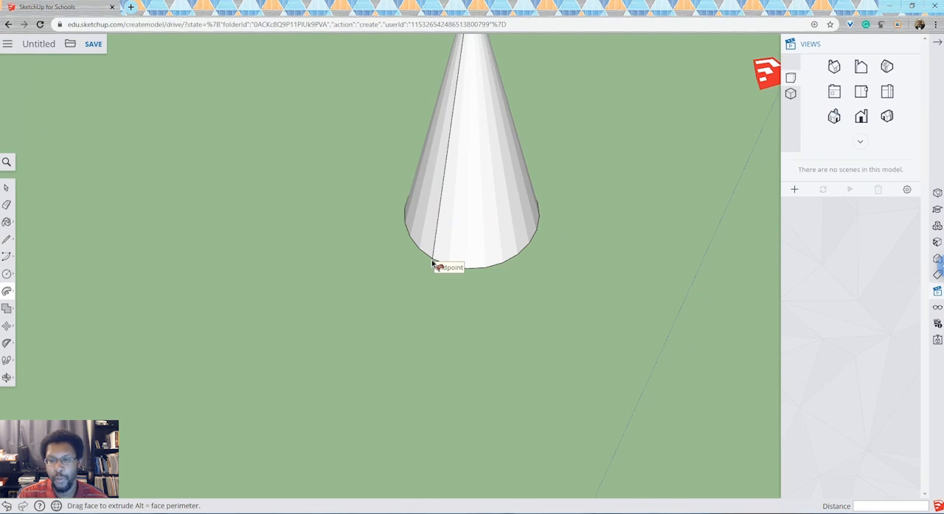
mouse_move(433, 264)
left_mouse_down()
mouse_move(493, 270)
mouse_move(521, 255)
mouse_move(542, 238)
mouse_move(546, 210)
mouse_move(533, 187)
mouse_move(508, 173)
mouse_move(432, 178)
mouse_move(413, 207)
mouse_move(440, 266)
left_mouse_up()
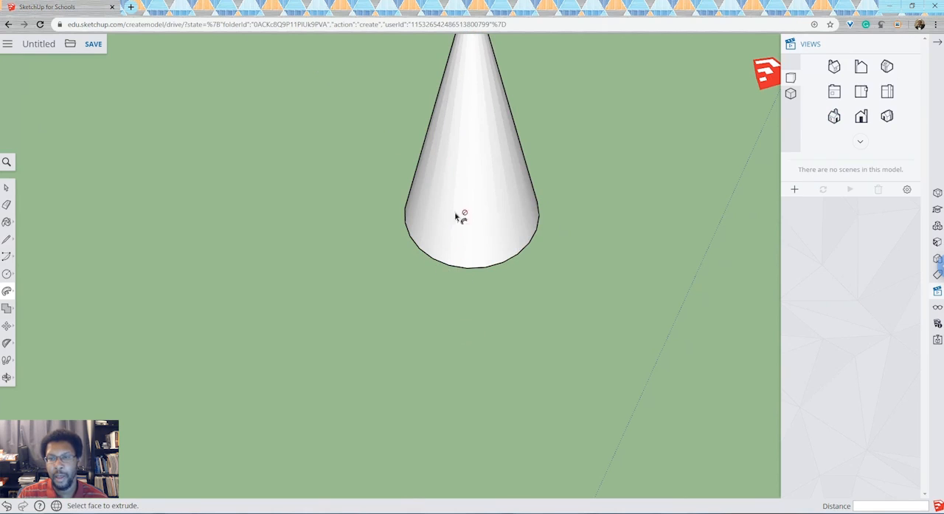
Step: Draw a larger circle with a radius of about 142 mm on the ground beside the cone
scroll(448, 130, "down", 5)
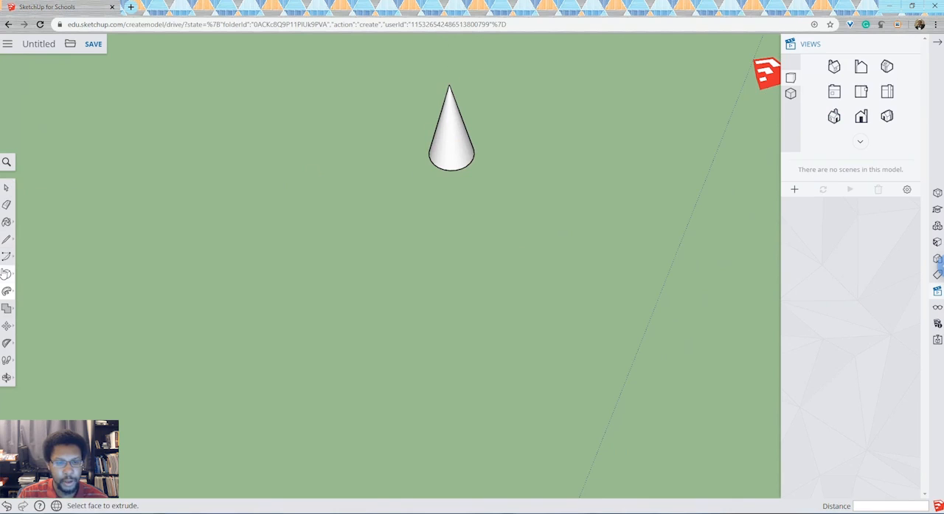
left_click(6, 273)
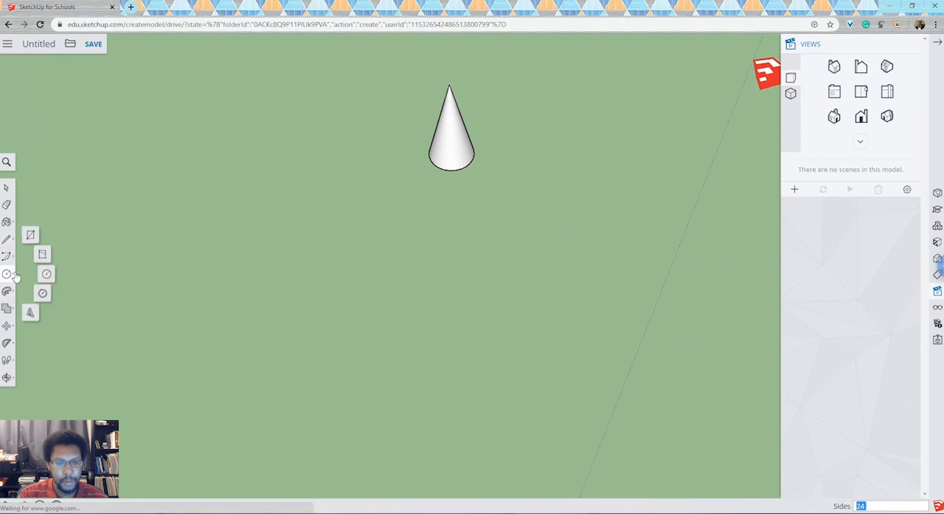
left_click(53, 281)
left_click(238, 258)
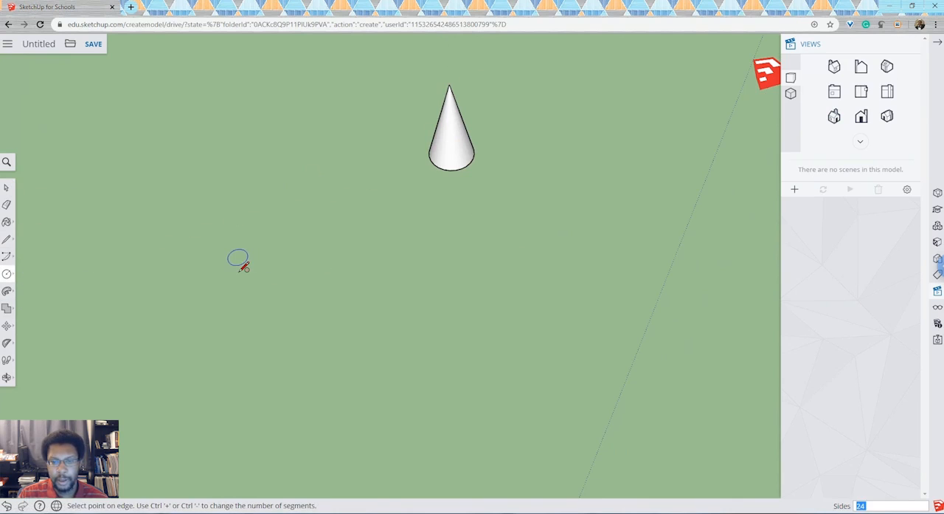
left_click(368, 317)
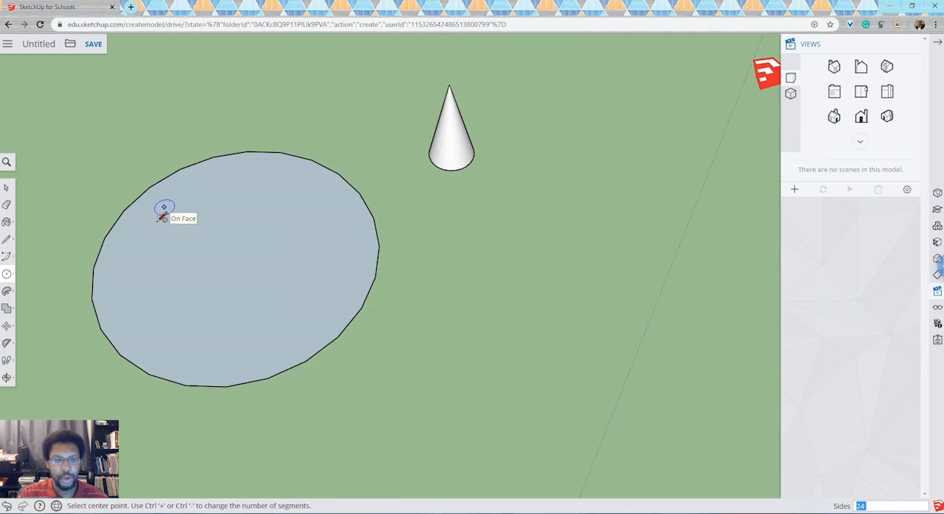
Step: Draw a radius line on the large circle from the midpoint of an edge segment to the centre
left_click(7, 240)
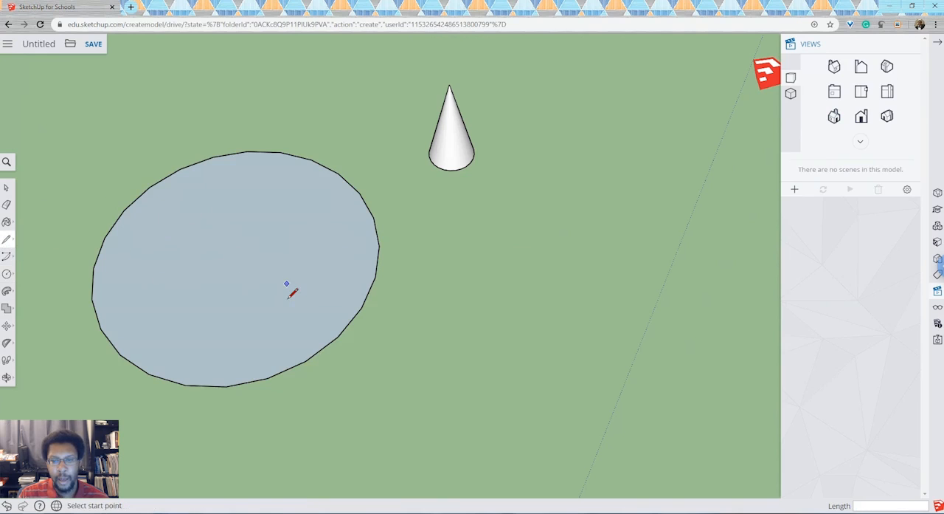
left_click(369, 295)
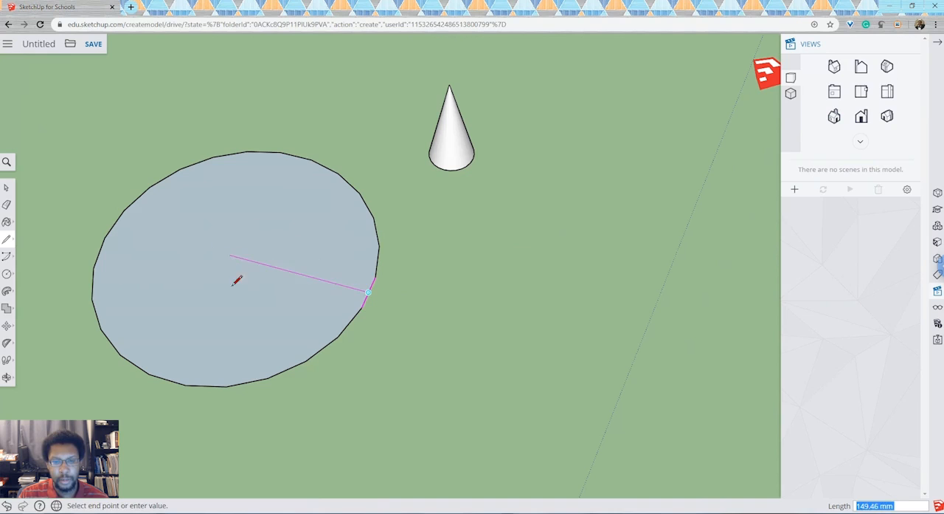
left_click(234, 230)
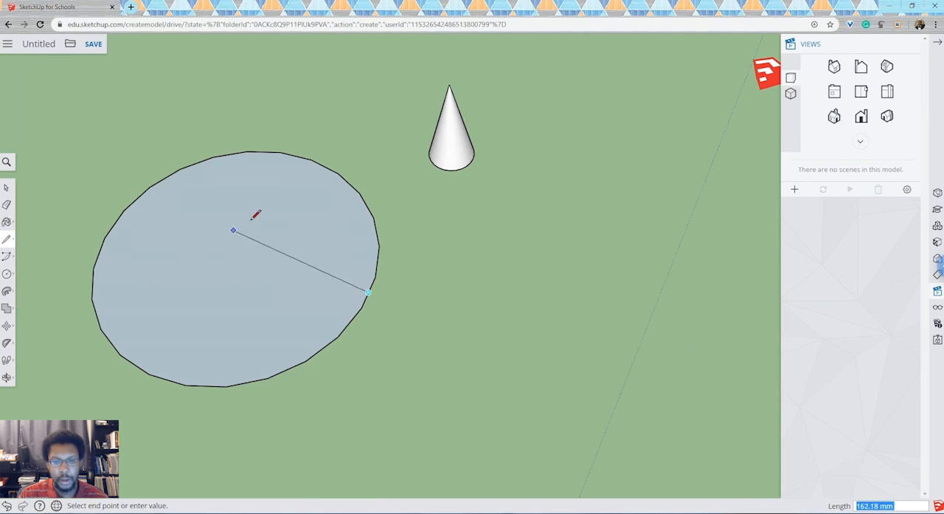
left_click(244, 267)
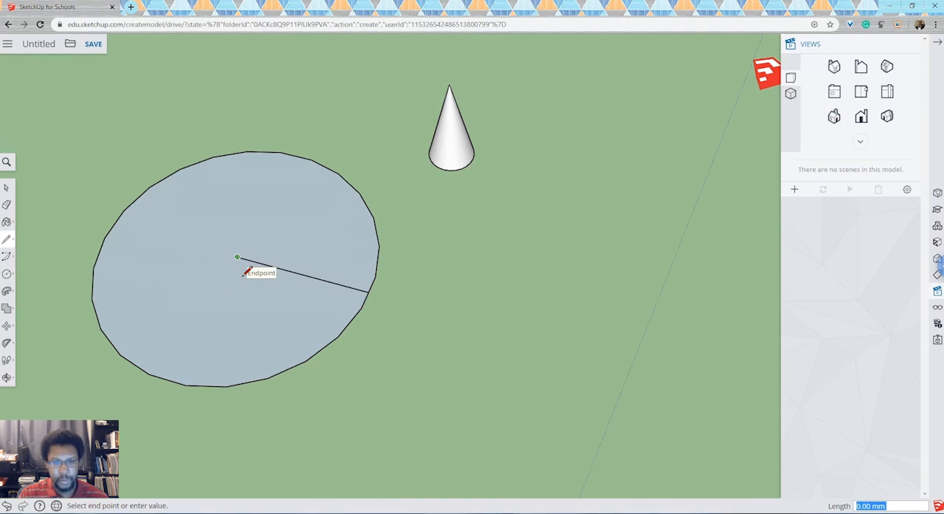
Step: Draw a line about 228 mm up the blue axis from the large circle's centre and close the upright triangle at the radius line's outer end
type("100")
key("Return")
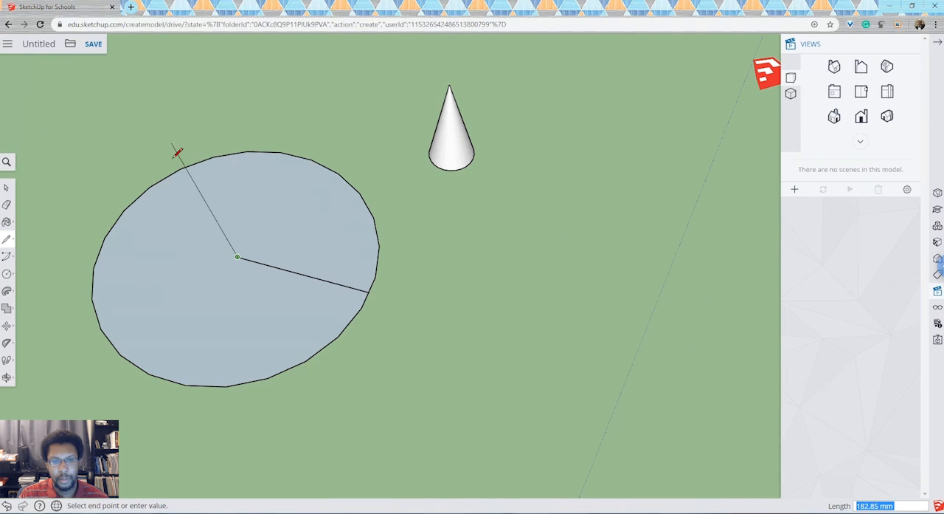
left_click(160, 86)
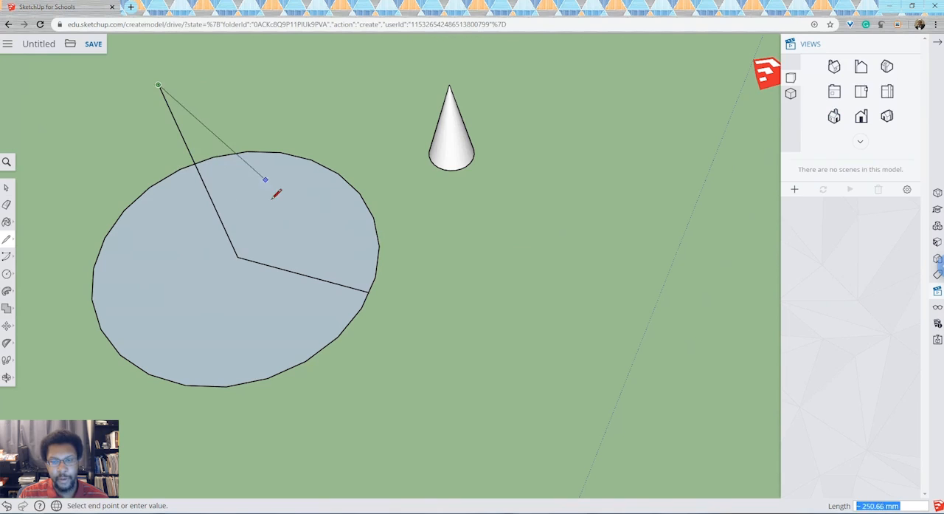
left_click(369, 293)
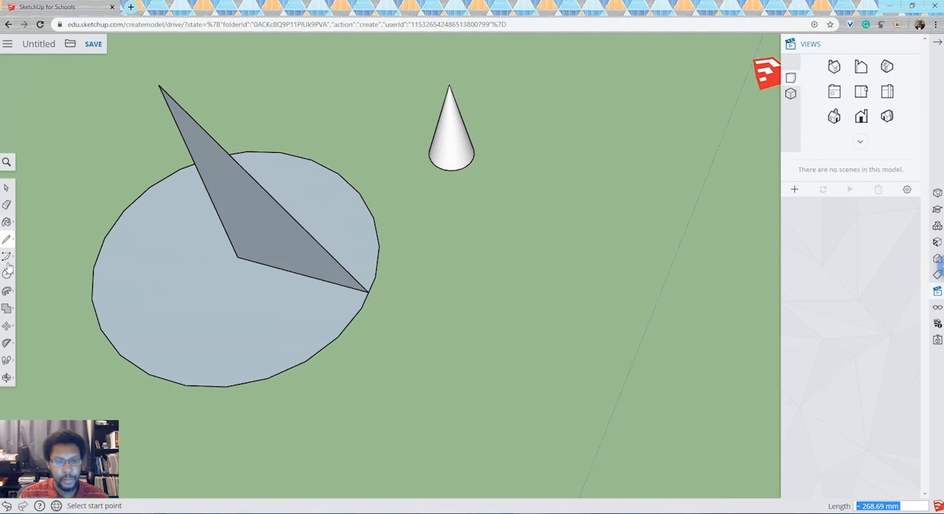
left_click(7, 376)
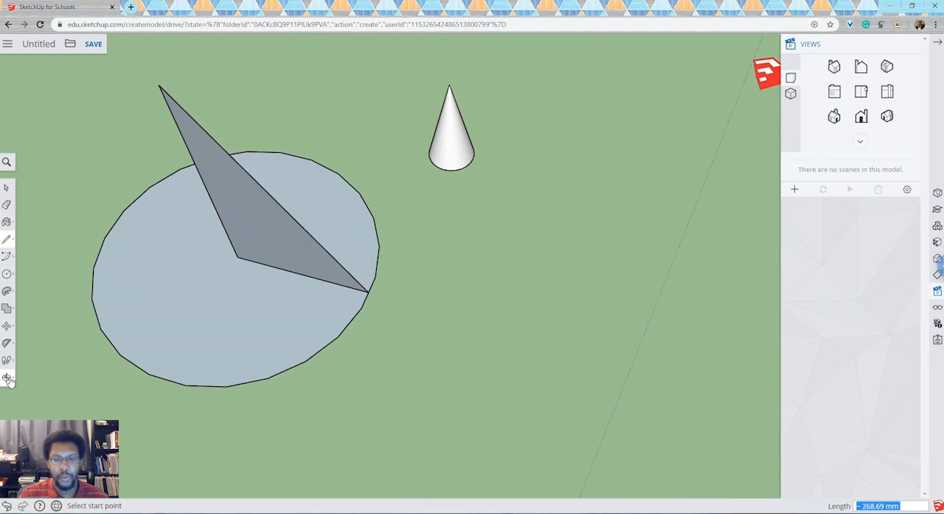
left_click_drag(409, 268, 444, 175)
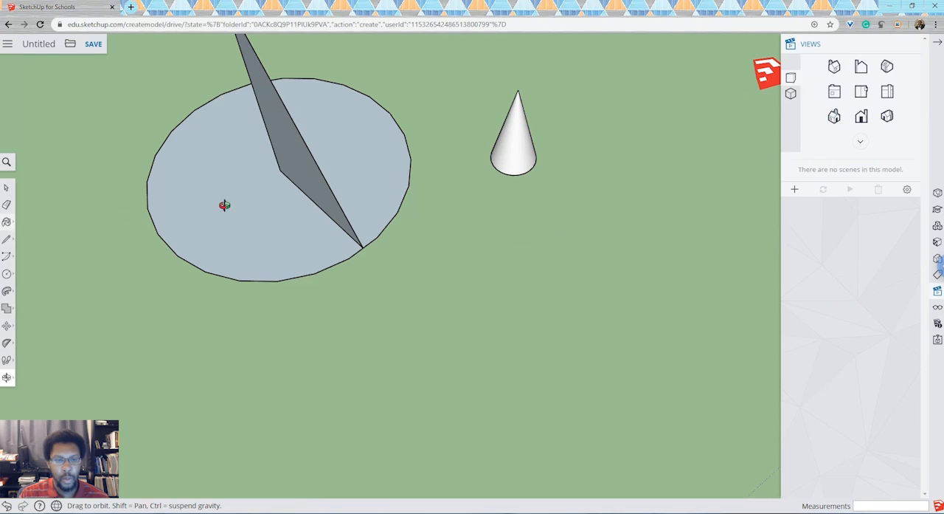
left_click(7, 290)
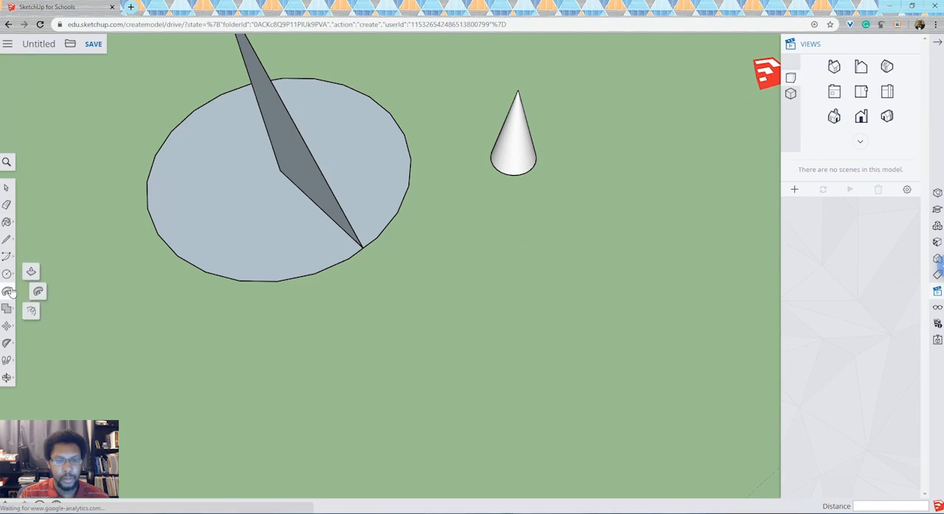
left_click(299, 171)
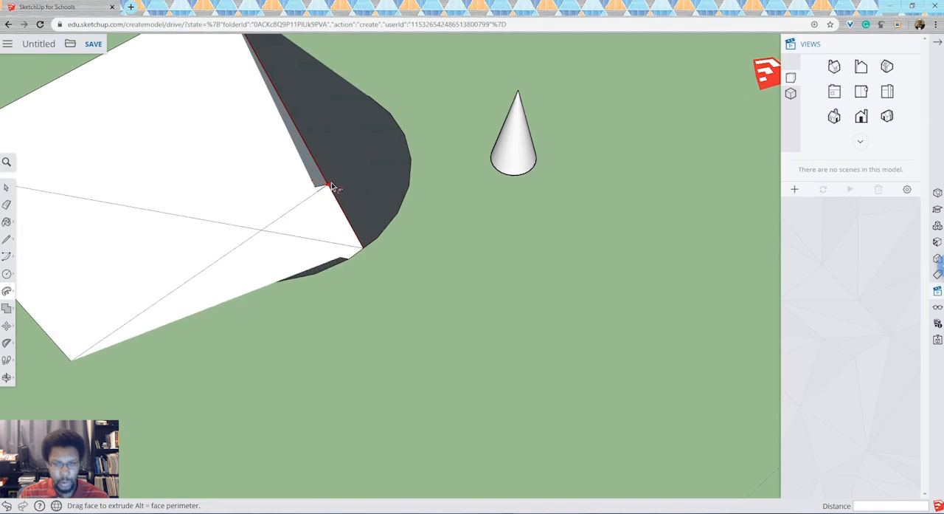
key("Escape")
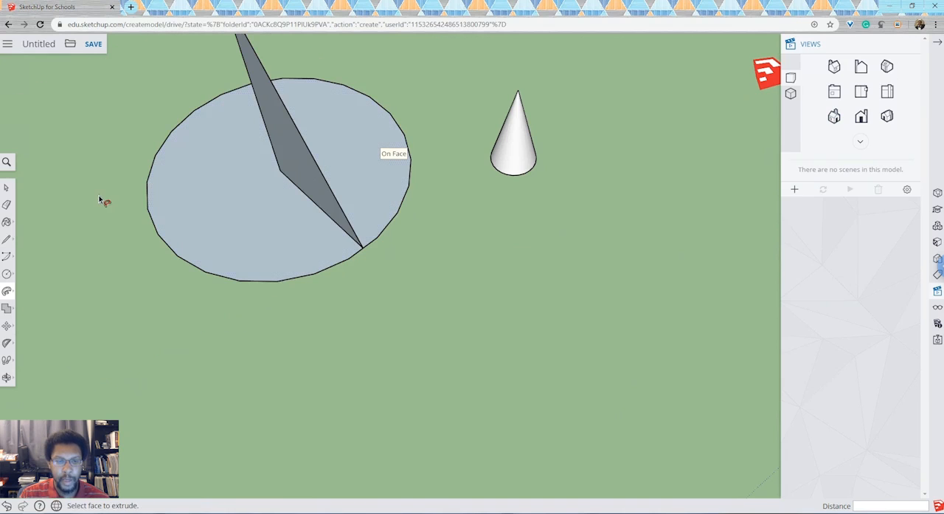
Step: Reverse the face of the upright triangle on the large circle
right_click(307, 172)
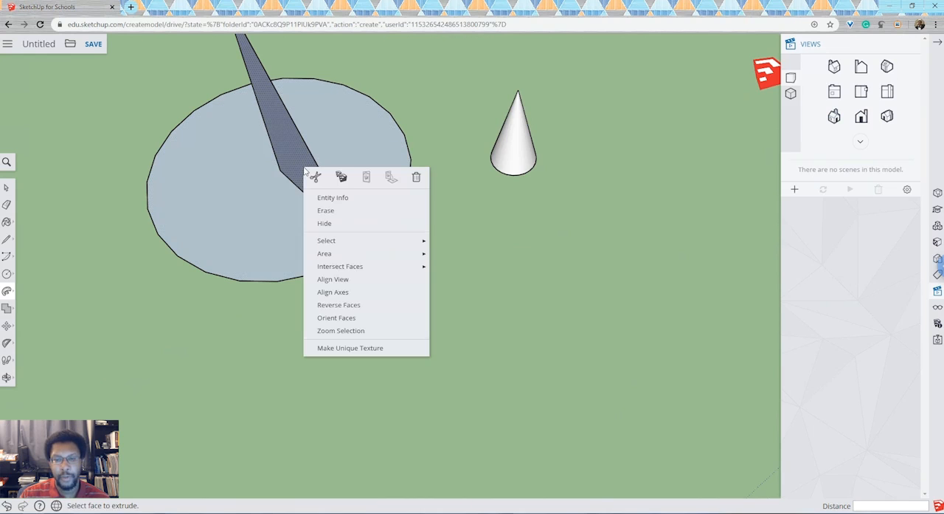
left_click(356, 306)
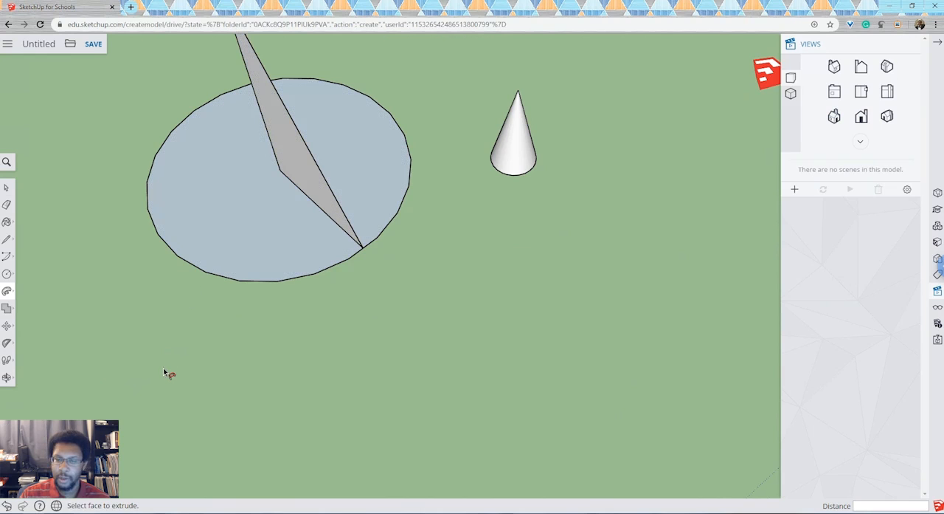
left_click(341, 221)
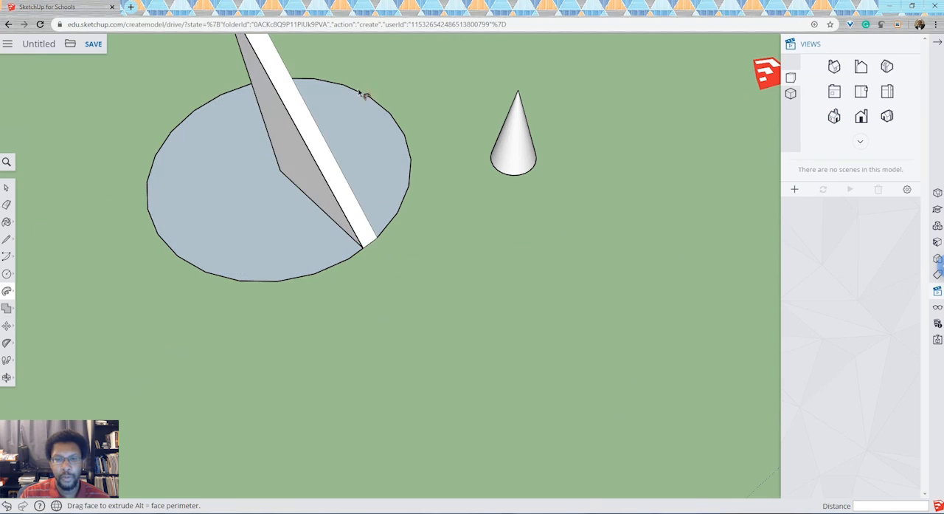
left_click(364, 252)
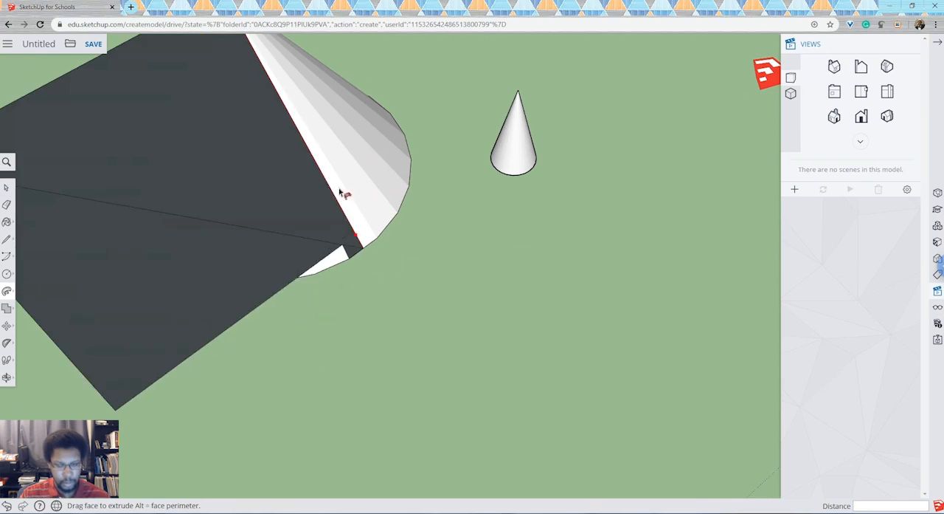
key("ctrl+z")
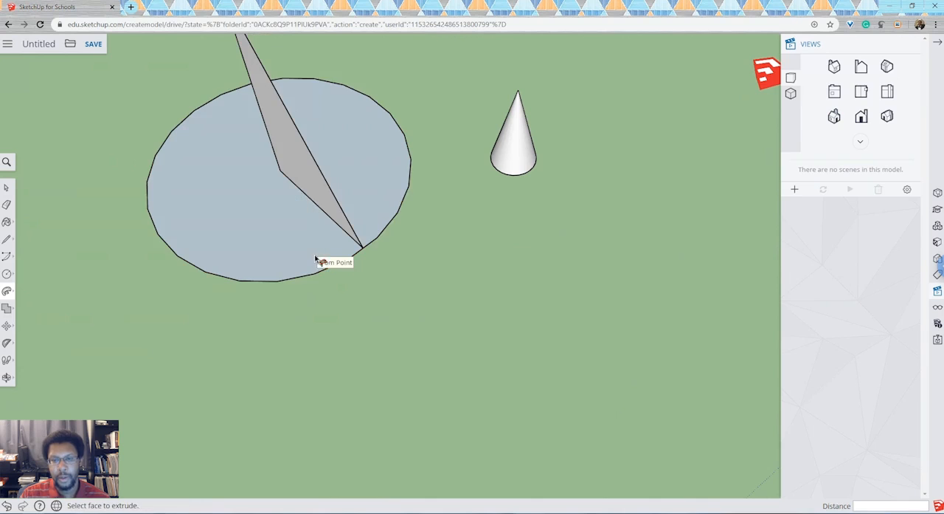
Step: Sweep the reversed triangle fully around the large circle with Follow Me to form a second cone
left_click(313, 189)
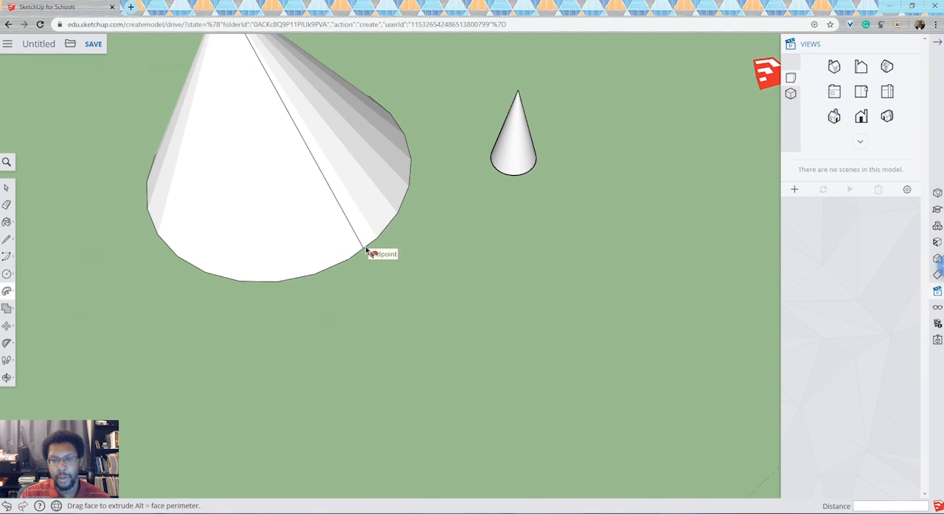
left_click(361, 255)
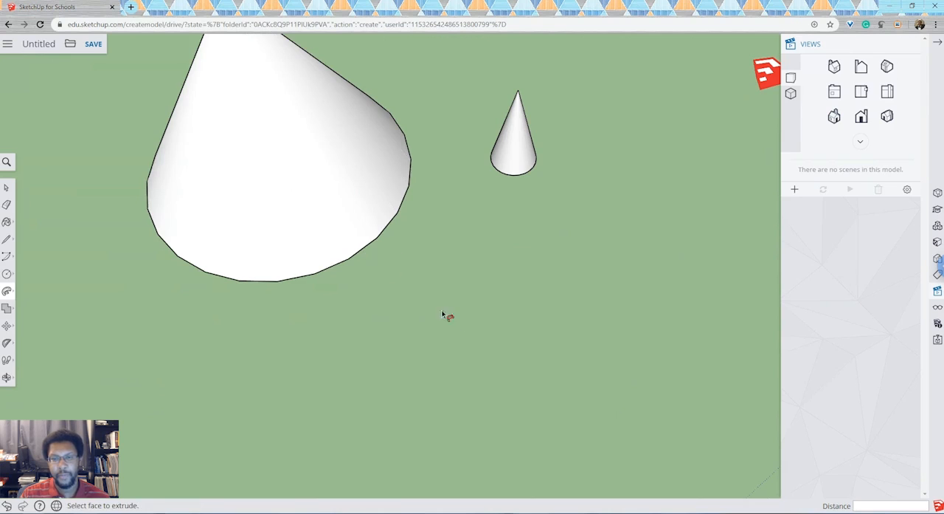
Step: Examine both cones and the square-based pyramid from several sides, including from below
scroll(336, 271, "down", 3)
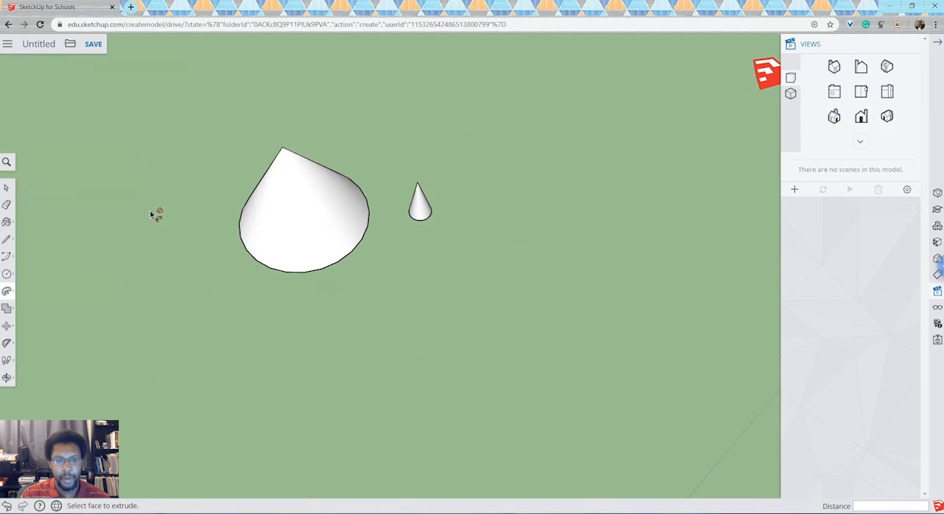
left_click(8, 378)
left_click(31, 337)
left_click_drag(312, 261, 303, 166)
left_click_drag(300, 232, 271, 129)
left_click_drag(325, 235, 392, 321)
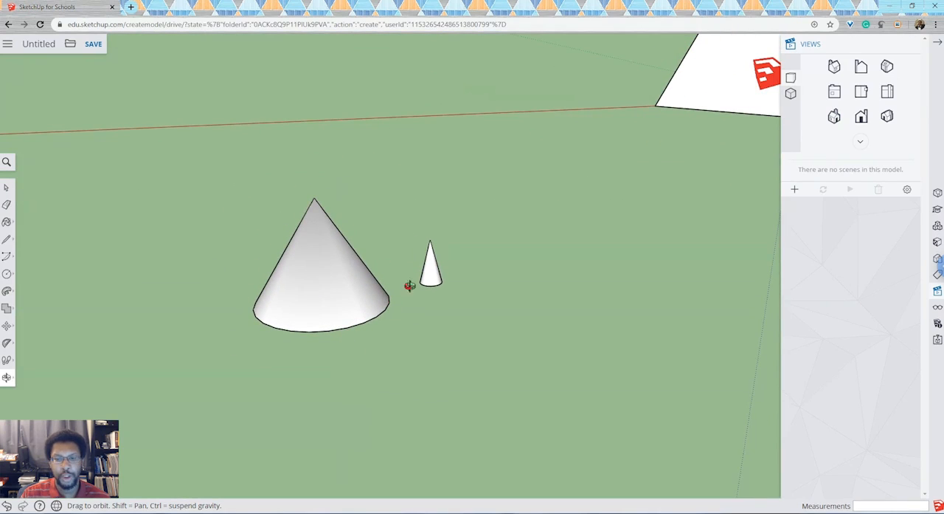
left_click_drag(340, 352, 336, 319)
left_click_drag(416, 257, 459, 272)
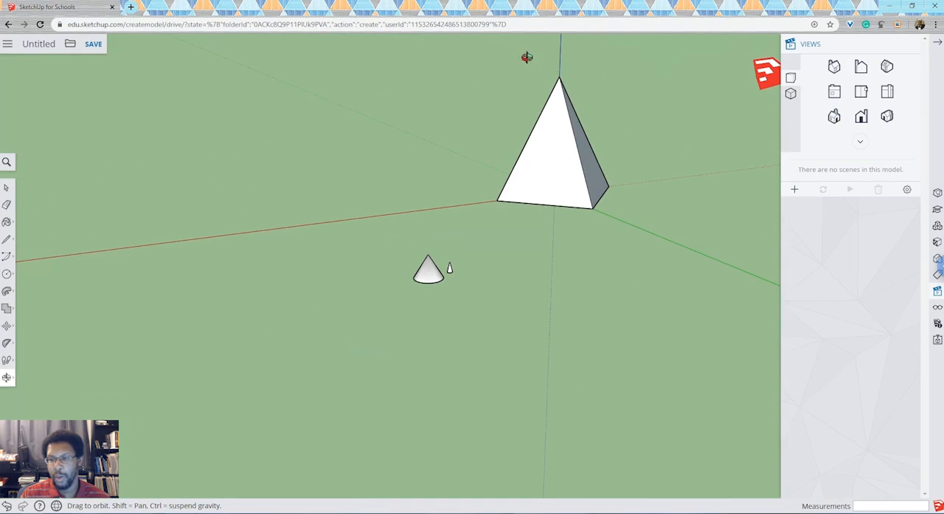
left_click_drag(580, 272, 532, 123)
left_click_drag(582, 278, 430, 234)
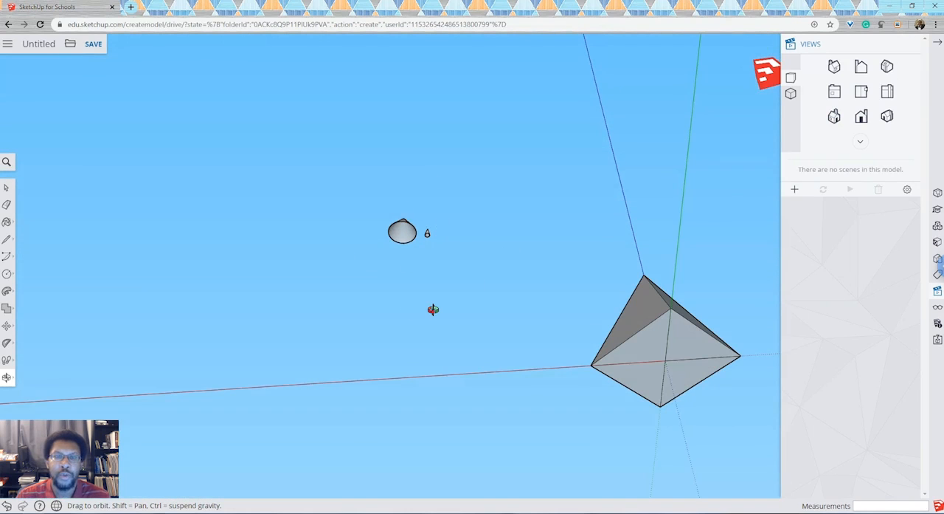